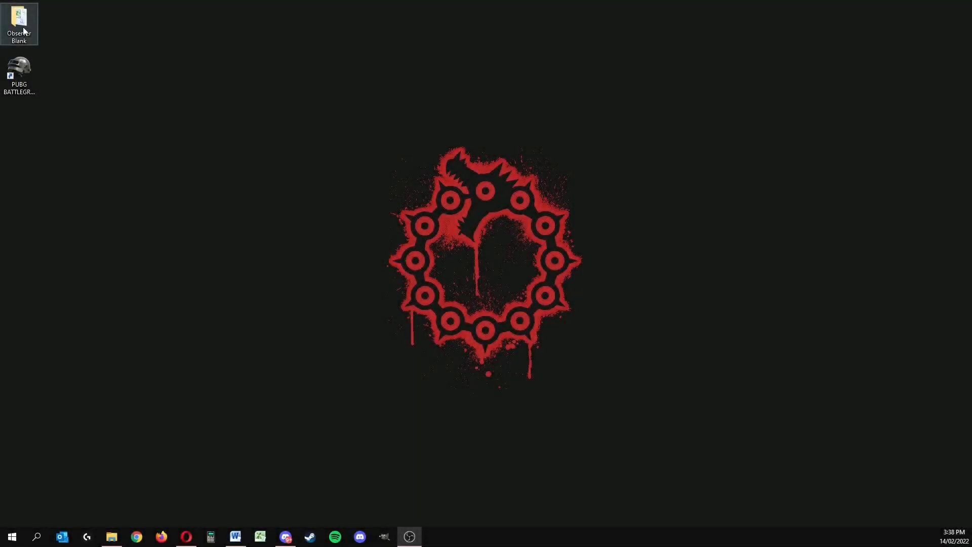
Step: Open the Observer Blank folder on the desktop, check its TeamIcon subfolder, and open the TeamInfo file
double_click(24, 31)
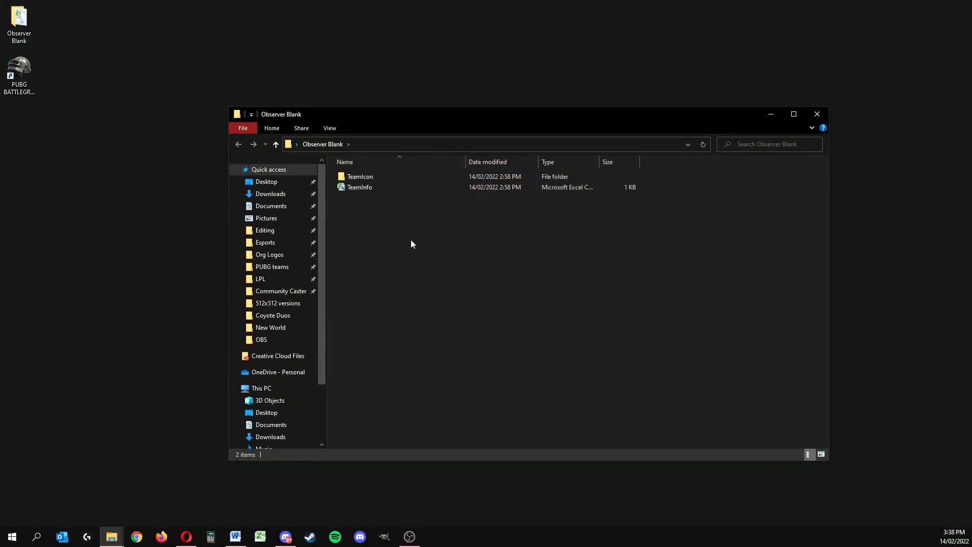
click(376, 180)
double_click(377, 180)
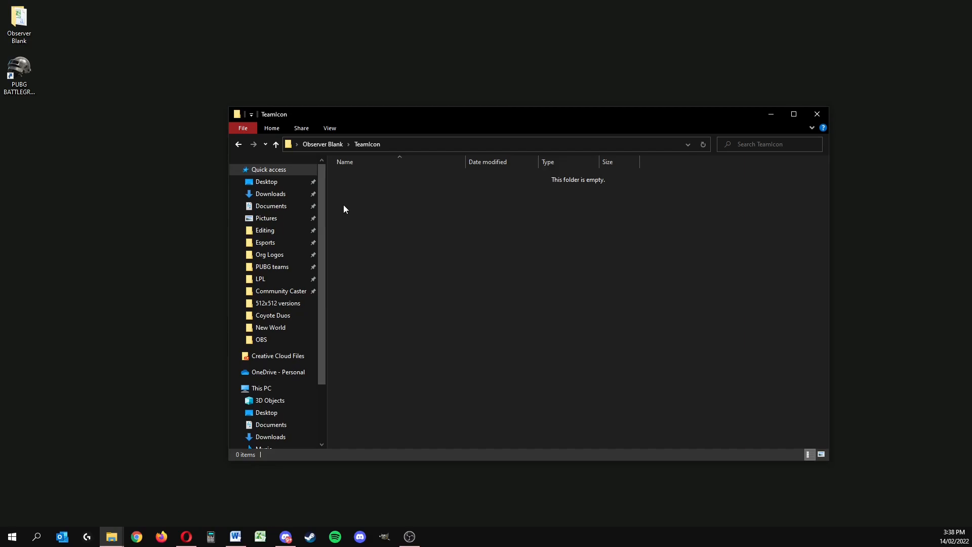
key(alt+Left)
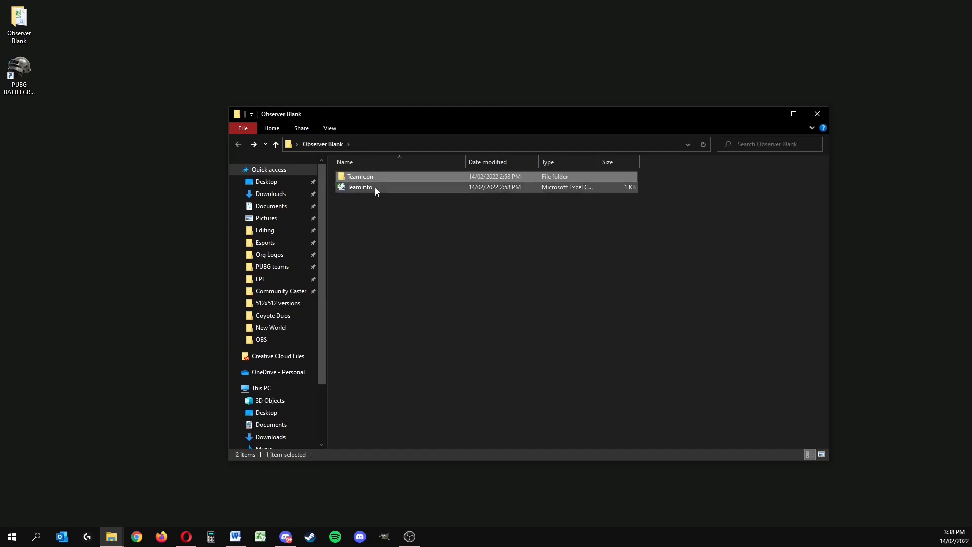
double_click(375, 187)
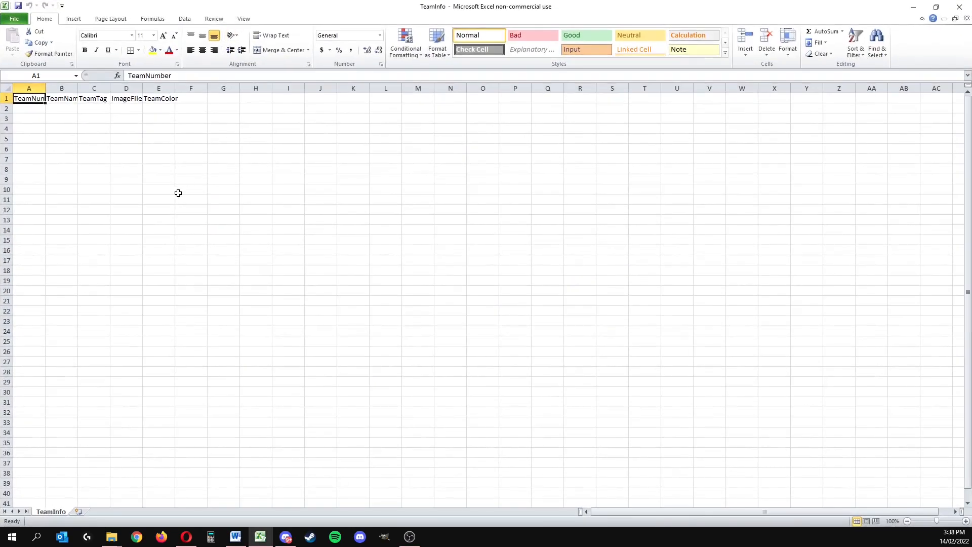
Step: Fit the widths of the TeamNumber, TeamName, TeamTag, ImageFileName and TeamColor columns to their headings
click(172, 190)
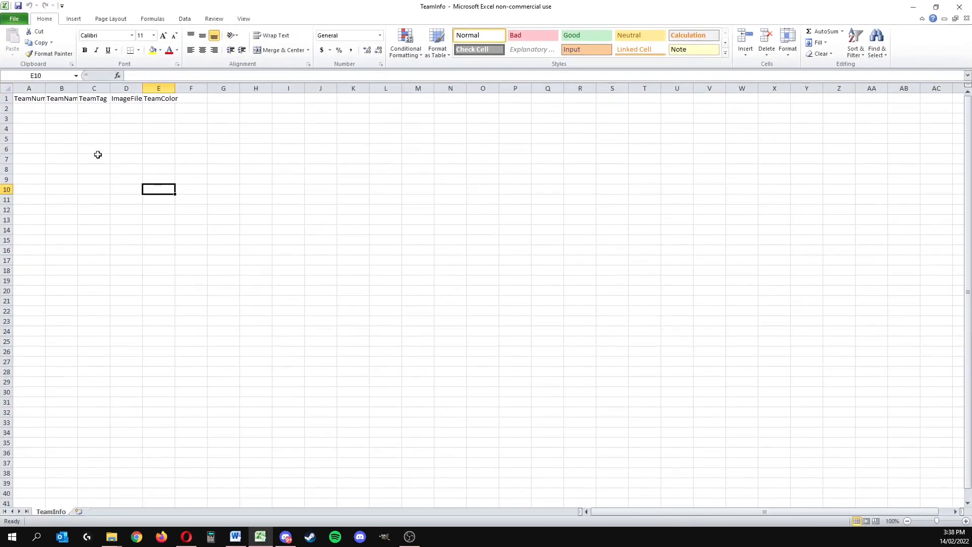
double_click(46, 88)
double_click(92, 88)
double_click(130, 88)
double_click(163, 88)
double_click(217, 88)
click(210, 120)
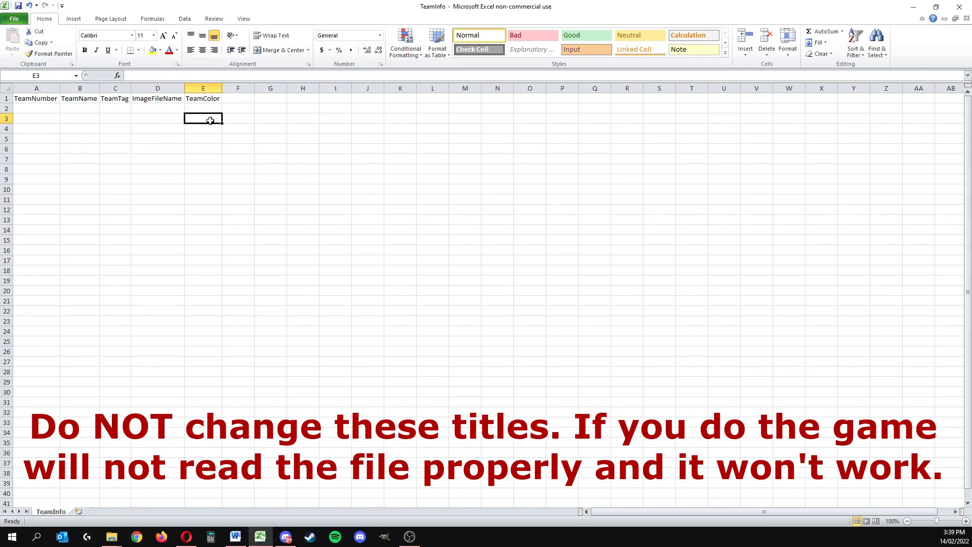
Step: Fill the TeamNumber column in A2:A17 with consecutive numbers from 3 to 18
click(31, 114)
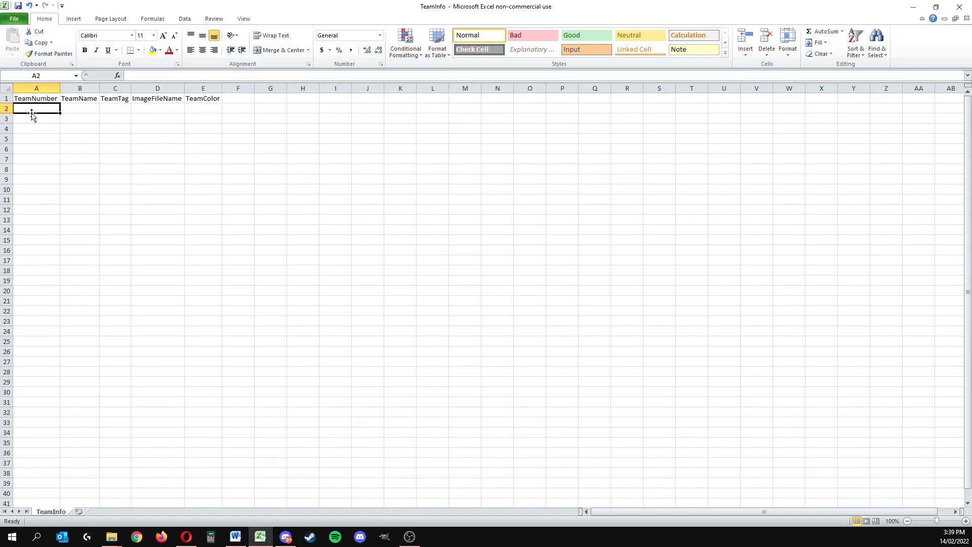
click(32, 134)
click(36, 111)
click(37, 136)
click(33, 107)
text(3)
key(Return)
text(4)
key(Return)
text(5)
key(Return)
drag(50, 108, 33, 263)
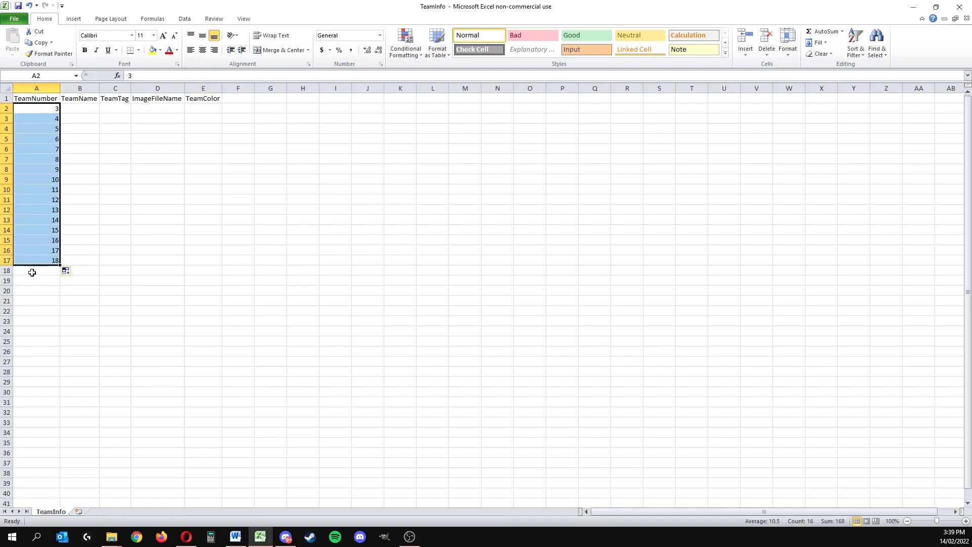
click(32, 287)
click(35, 261)
click(56, 319)
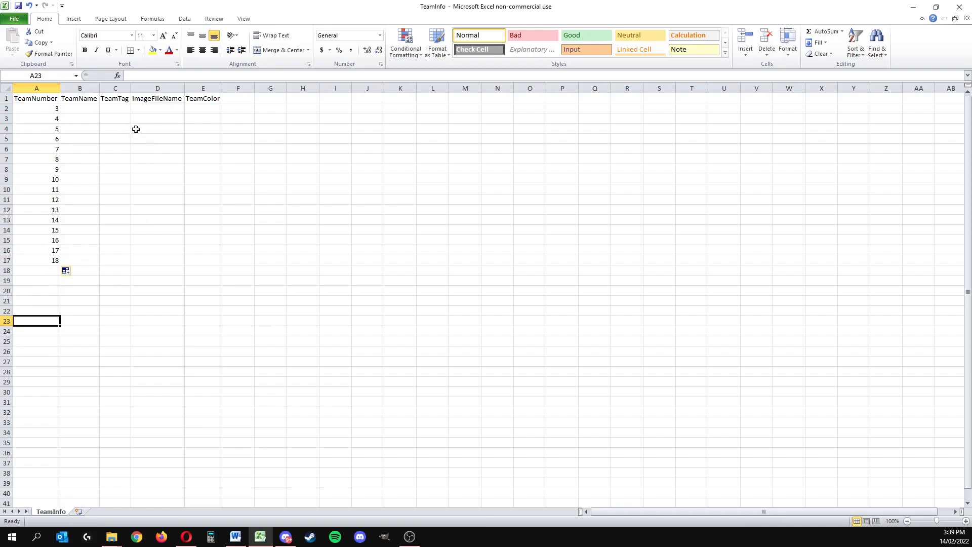
Step: Enter the team names Team 1 in B2 and Team 2' in B3
click(87, 108)
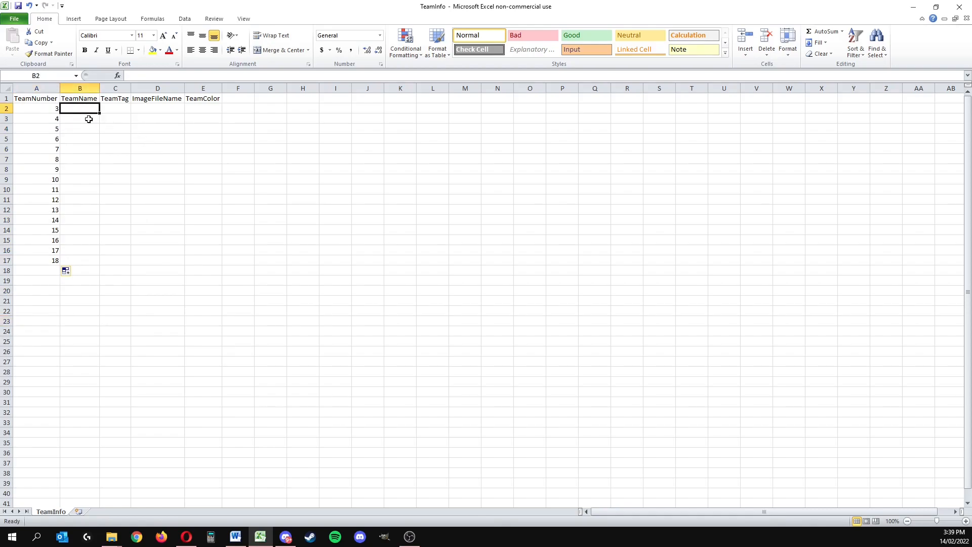
text(Team 1)
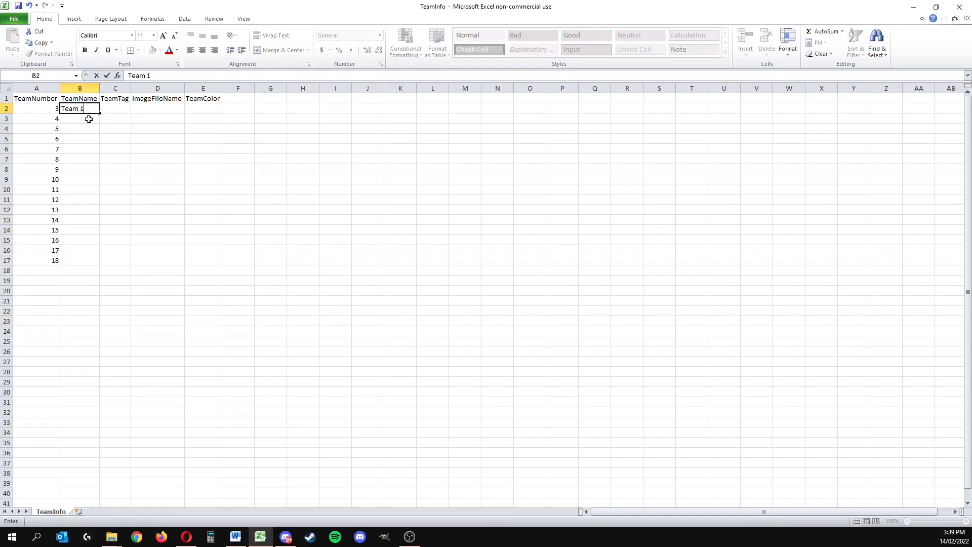
key(Return)
text(Team 2)
key(Return)
Step: Enter the team tags T1 in C2 and T2 in C3
key(Up)
key(Right)
key(Up)
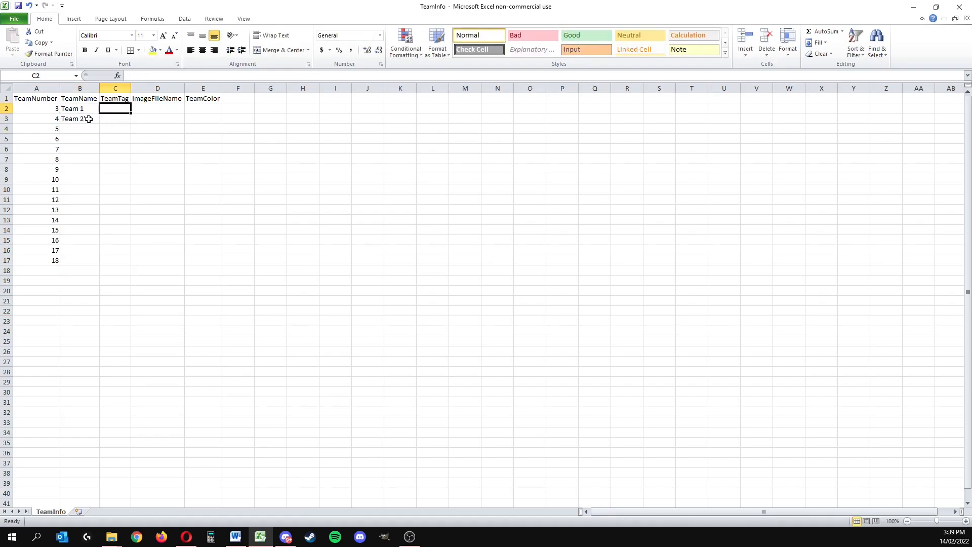
text(T1)
key(Return)
text(T2)
key(Return)
Step: Enter the image file names Team1.png in D2 and Team 2.png in D3
key(Right)
key(Up)
key(Up)
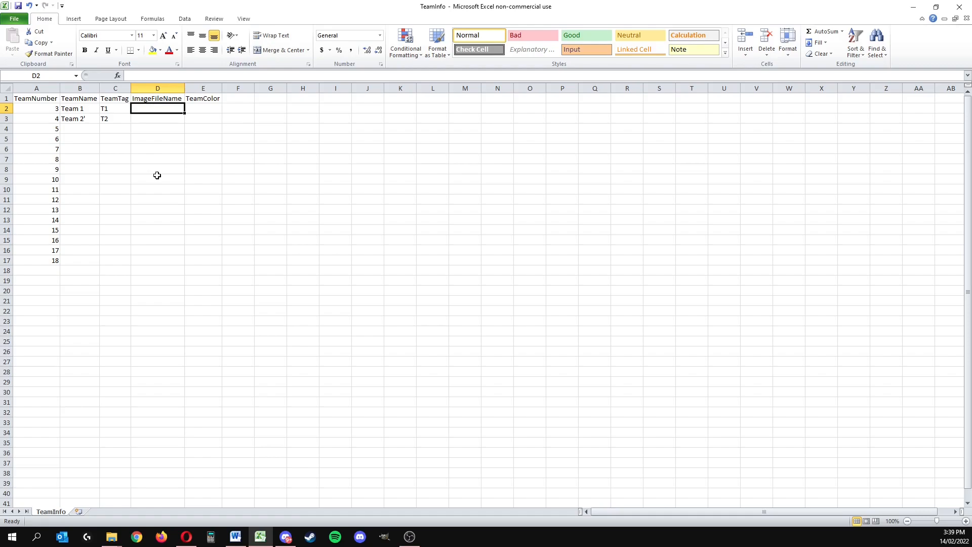
text(Team1)
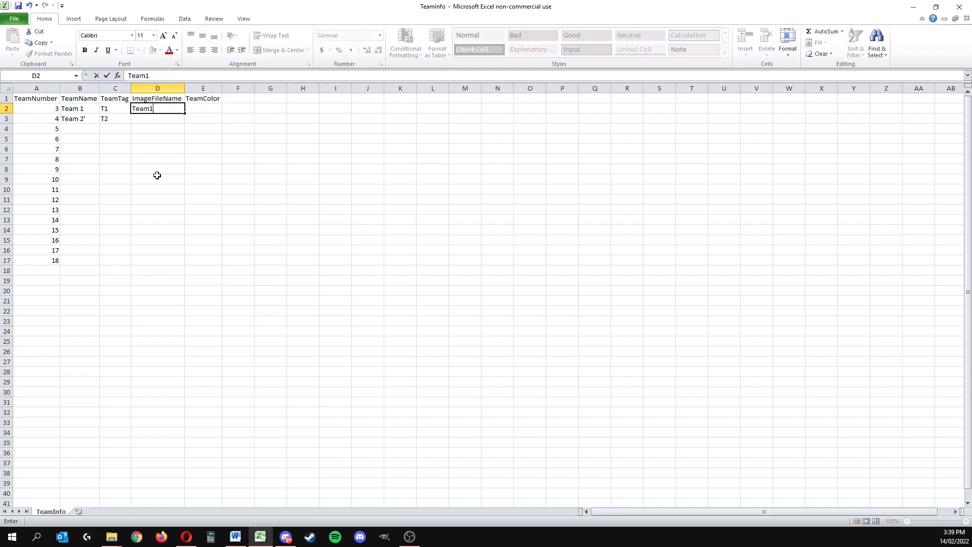
text(.png)
key(Return)
text(Team )
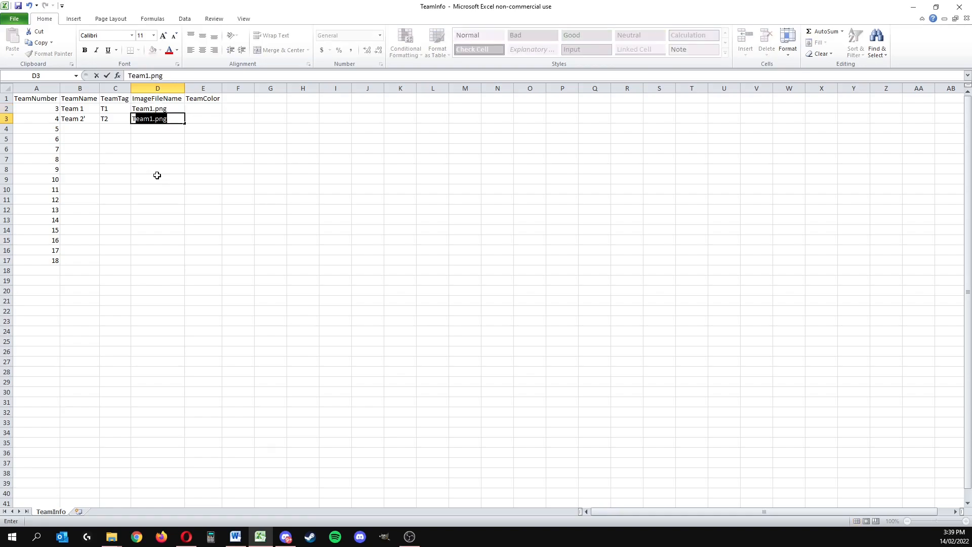
text(2.png)
key(Return)
Step: Enter the colour code 4fcd35ff as the first team's TeamColor in E2
key(Right)
key(Up)
key(Up)
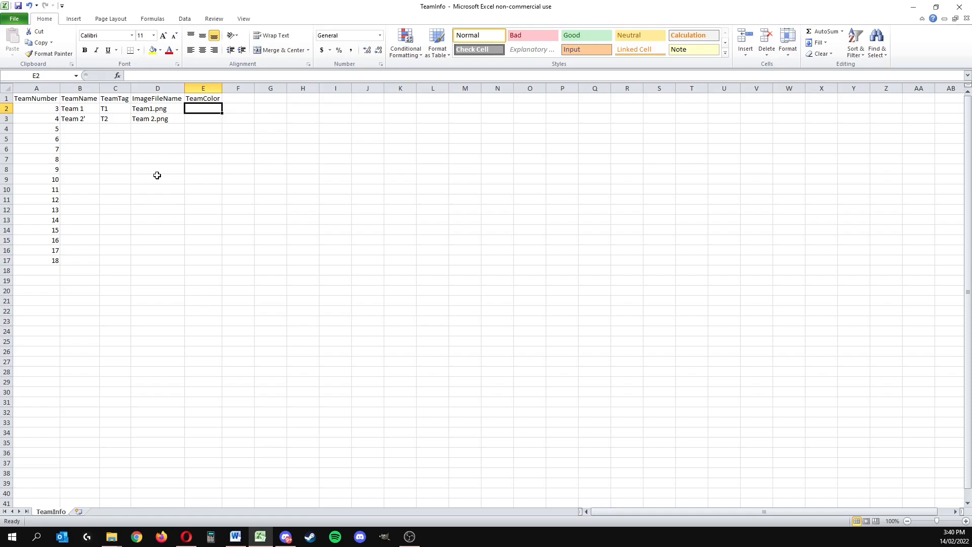
text(4fc)
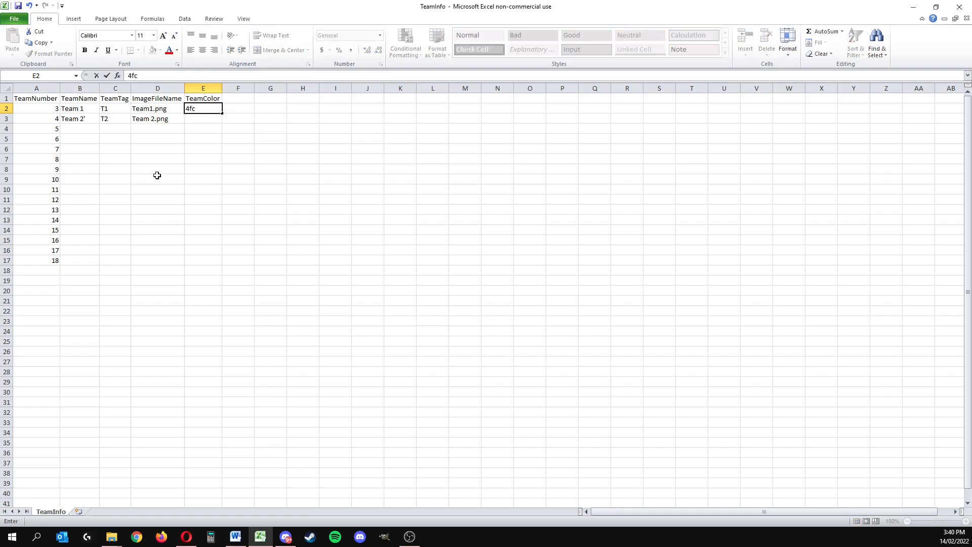
text(d35ff)
click(284, 145)
click(207, 109)
click(207, 130)
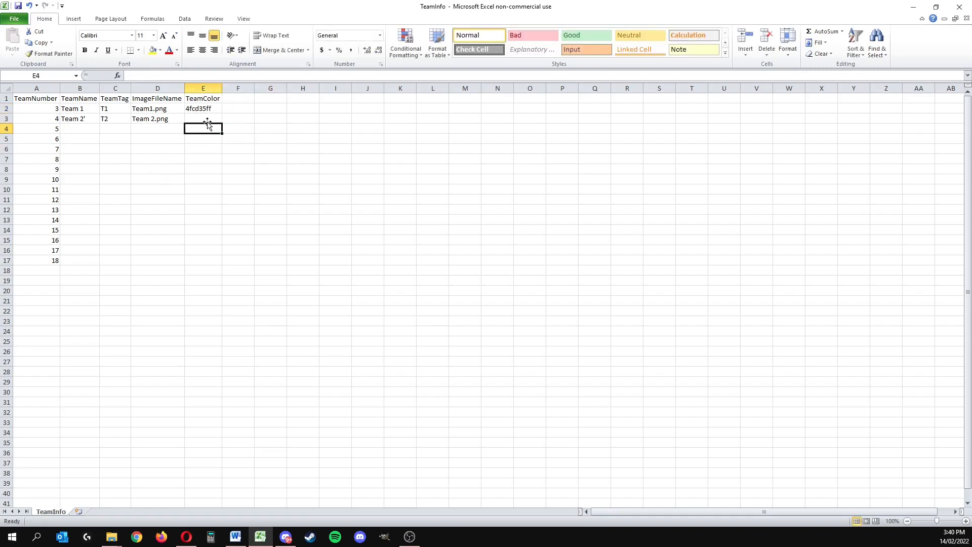
drag(203, 109, 203, 161)
drag(47, 264, 202, 113)
click(202, 118)
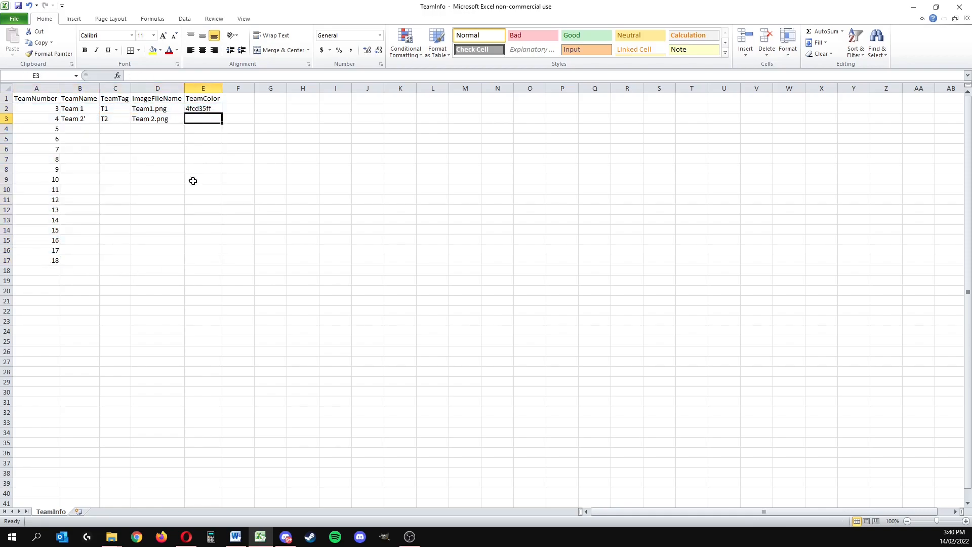
drag(225, 269, 70, 125)
click(157, 189)
Step: Close the workbook and save it over the existing TeamInfo file, keeping the CSV (Comma delimited) format
click(959, 7)
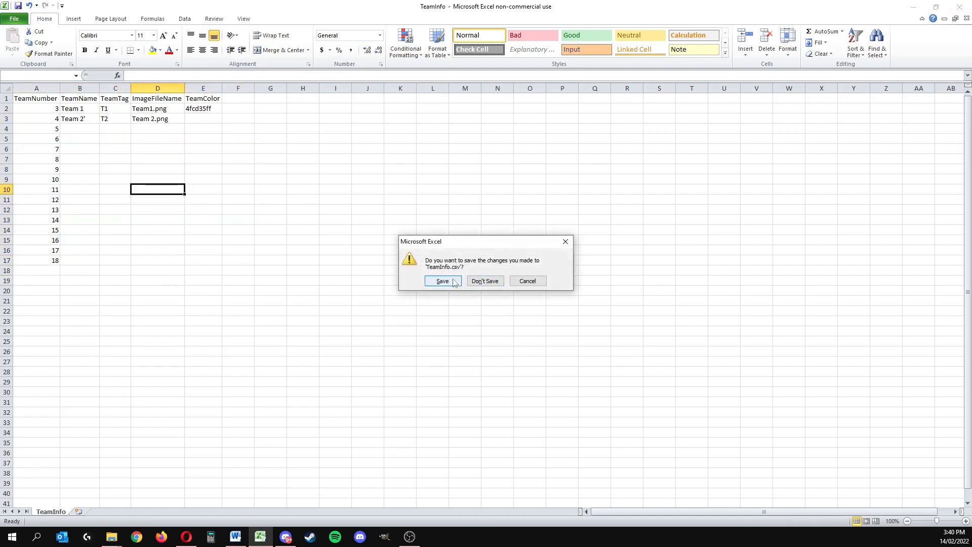
click(453, 282)
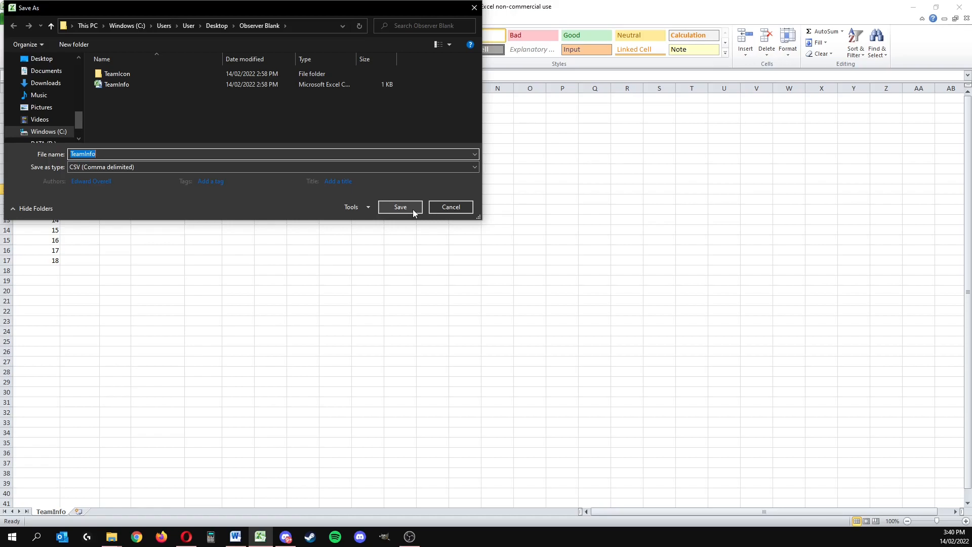
click(407, 207)
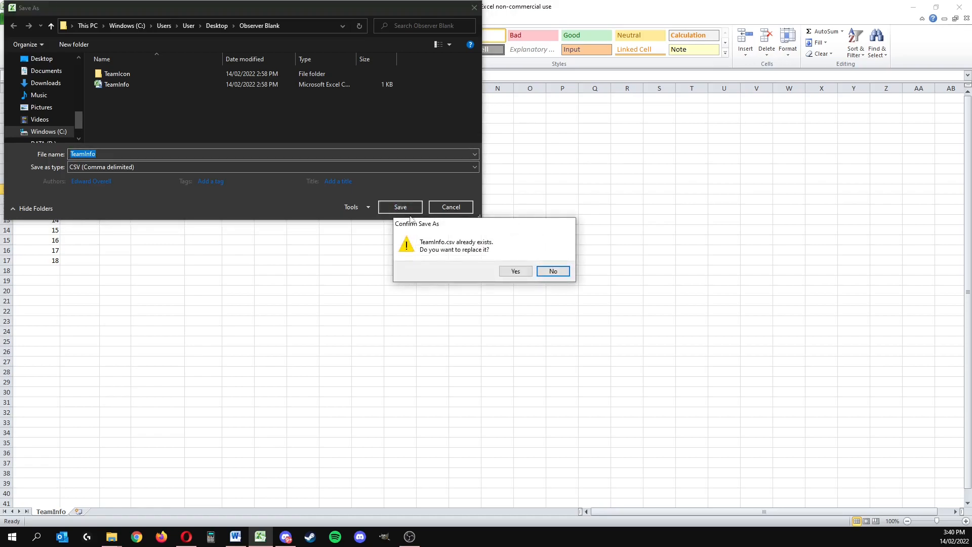
click(515, 272)
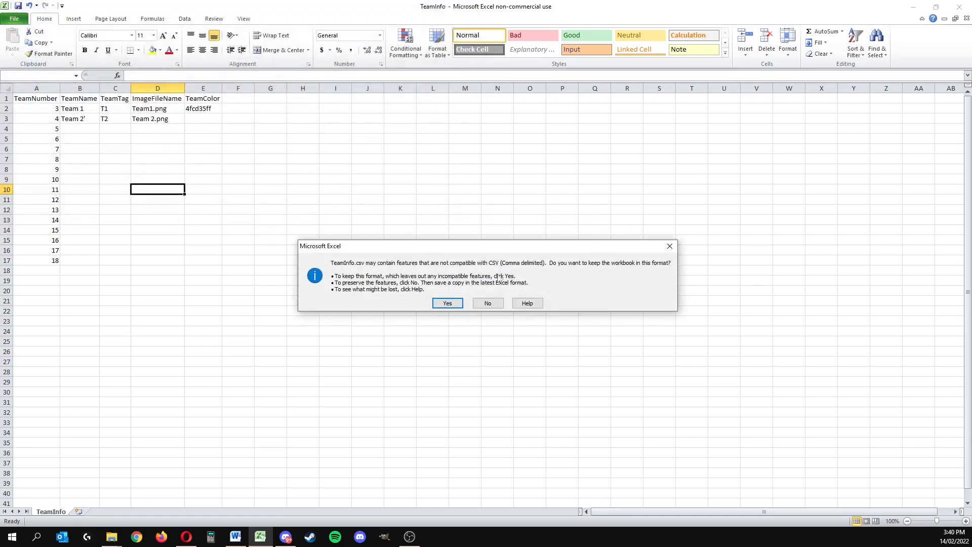
click(447, 302)
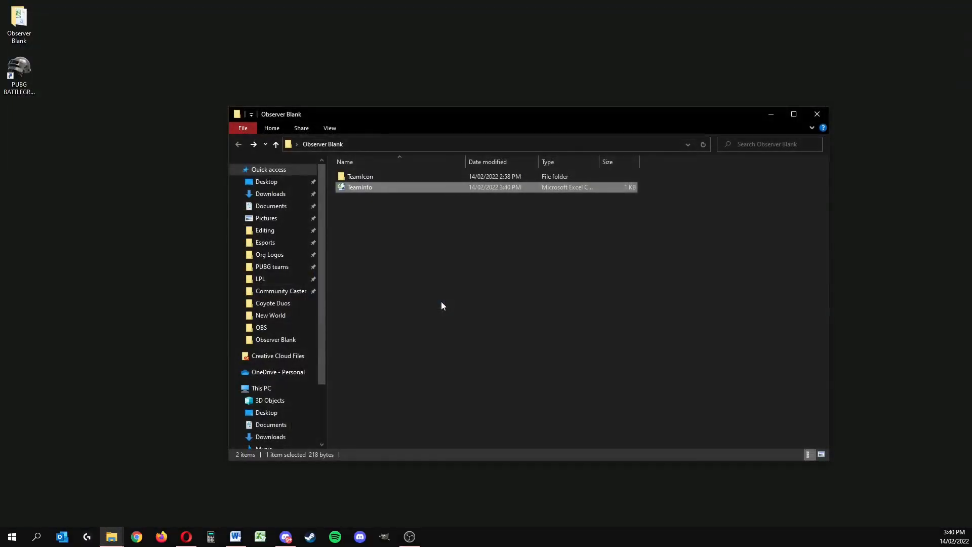
Step: Open the TeamIcon subfolder of Observer Blank, then close the folder window
drag(474, 258, 363, 187)
drag(641, 266, 430, 186)
double_click(402, 175)
click(816, 114)
Step: Bring the Precreated folder onto the desktop and open its TeamIcon subfolder
drag(971, 405, 29, 228)
double_click(29, 227)
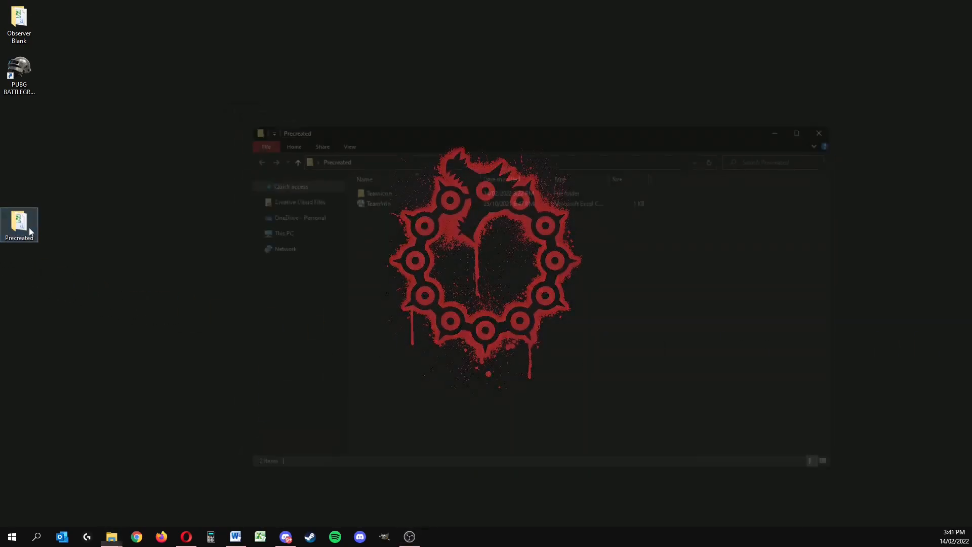
double_click(377, 191)
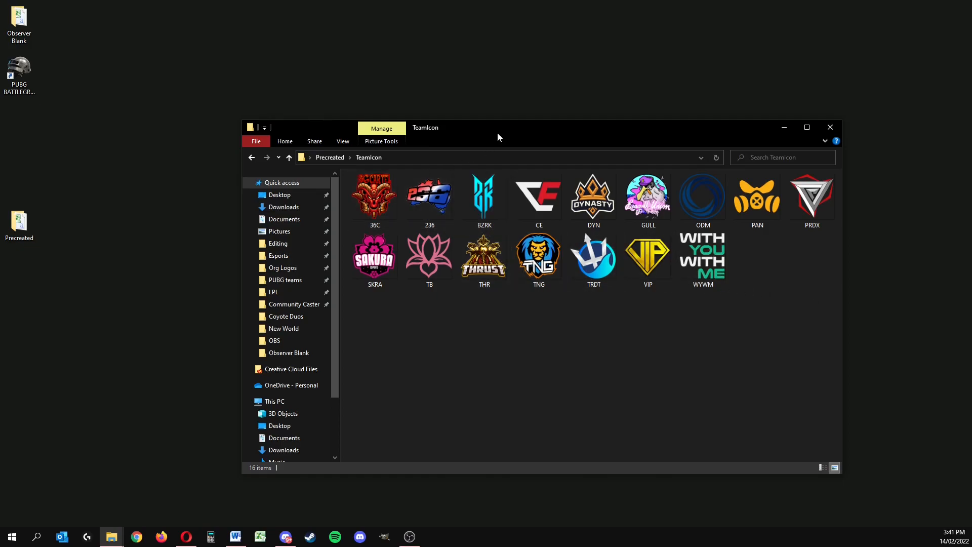
Step: Open the TeamInfo file from the Precreated folder and arrange it side by side with the folder's TeamIcon contents
click(330, 157)
double_click(390, 199)
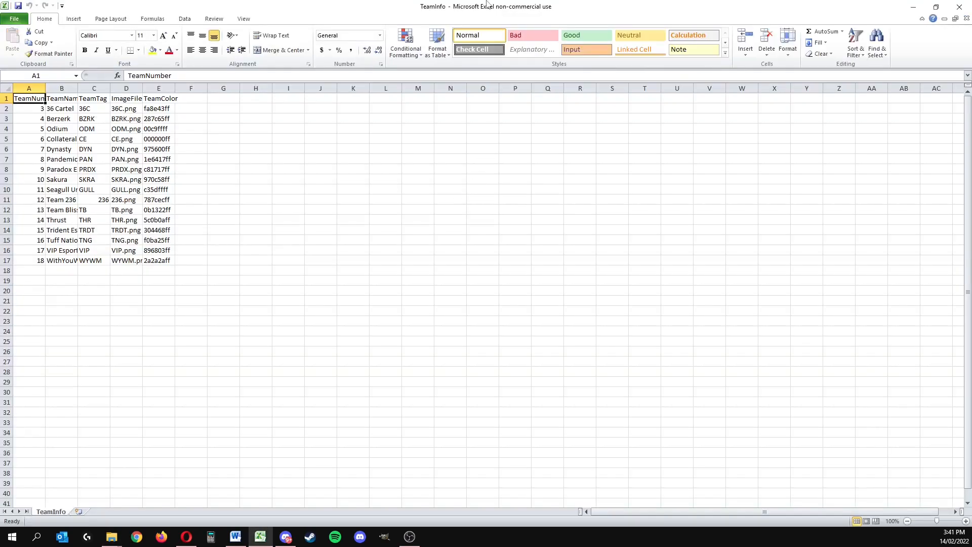
drag(487, 5, 1, 114)
click(562, 128)
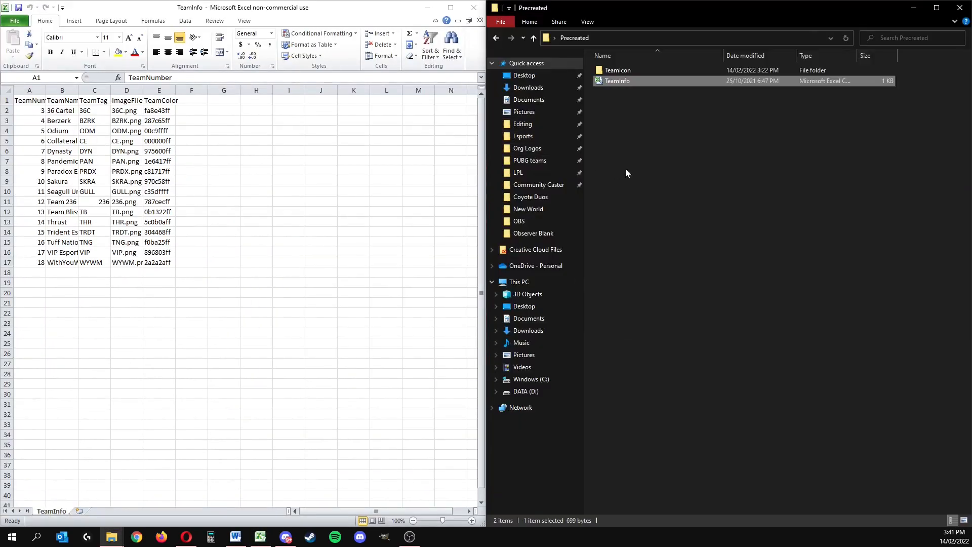
double_click(630, 73)
Step: Fit the column widths in the precreated TeamInfo sheet so every team entry is fully readable
double_click(46, 90)
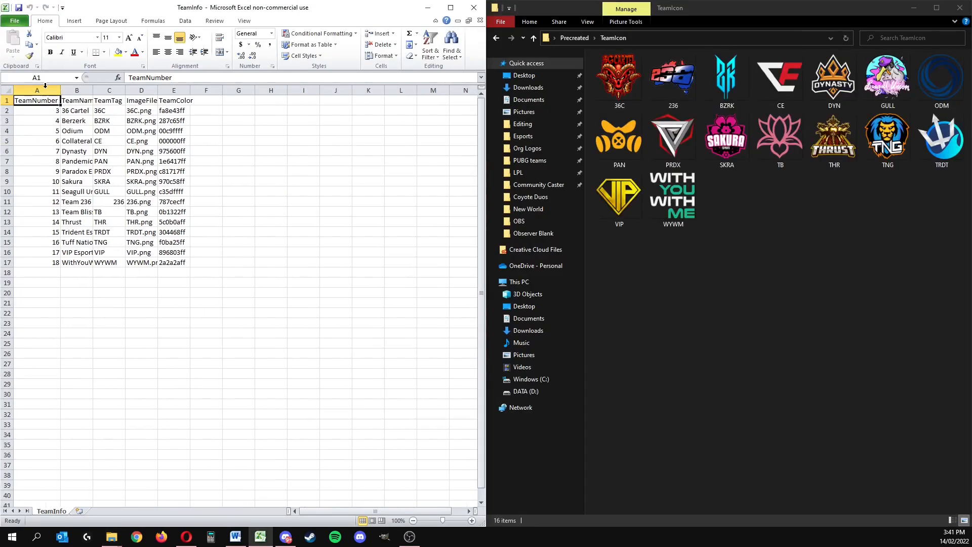
double_click(94, 91)
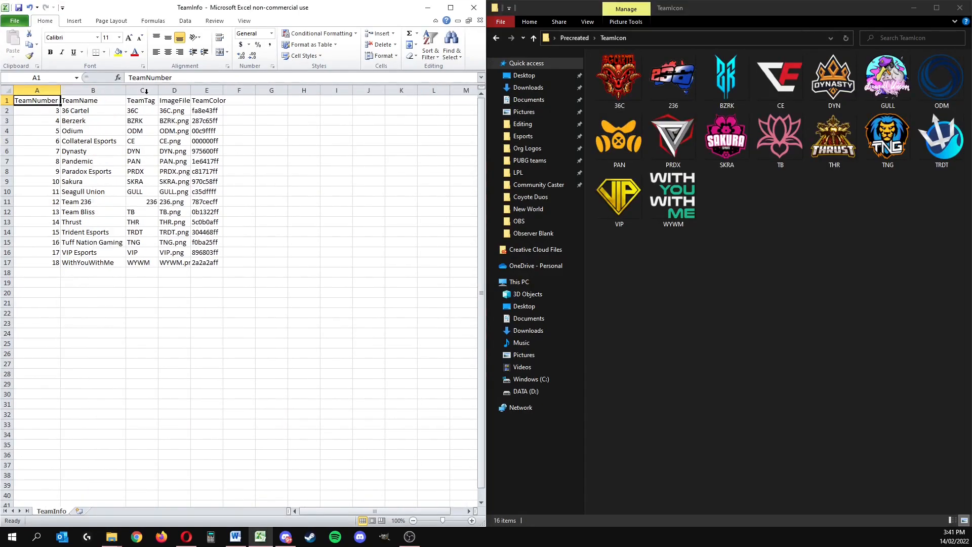
double_click(190, 90)
double_click(244, 91)
Step: Examine the 36 Cartel row's name, tag, image file name and colour, comparing the file name with the images in TeamIcon
double_click(84, 111)
drag(83, 111, 106, 117)
click(140, 109)
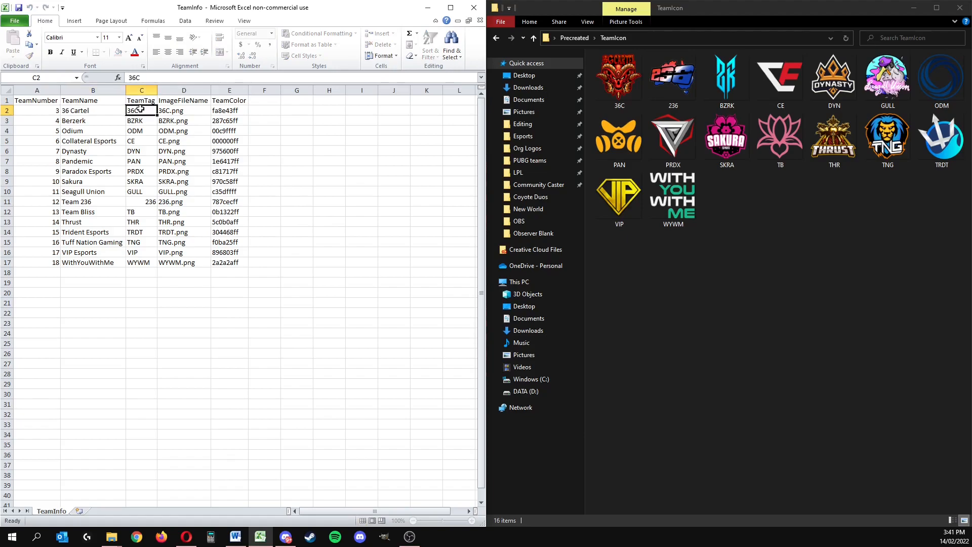
click(174, 111)
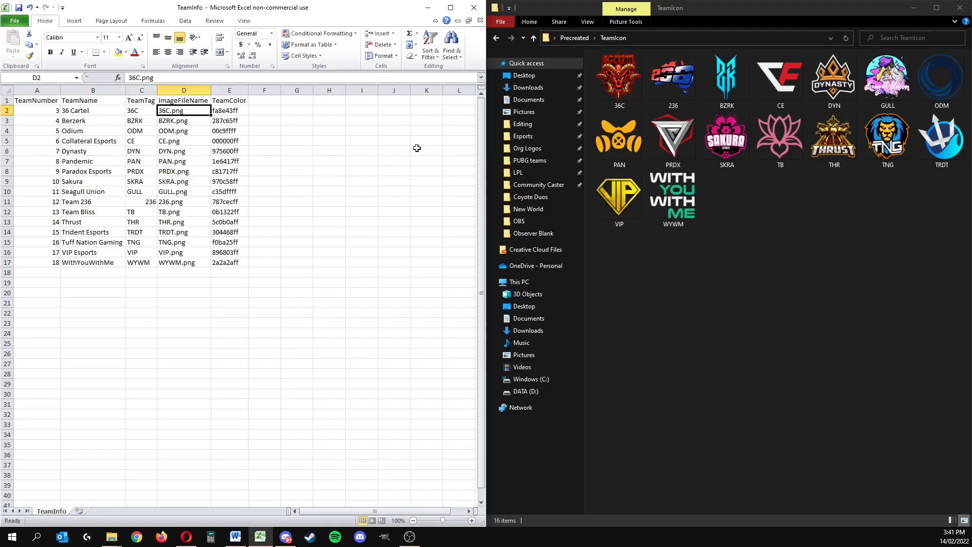
click(622, 103)
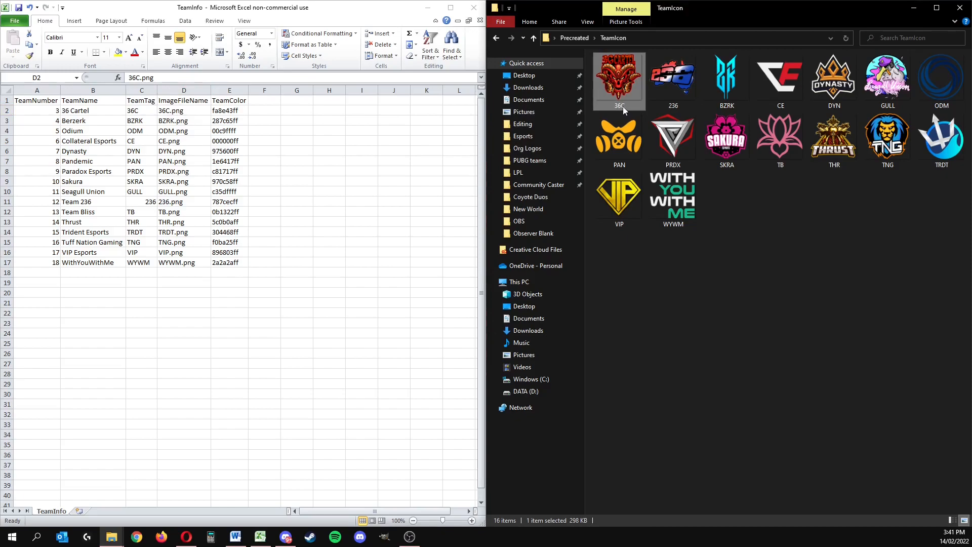
click(841, 228)
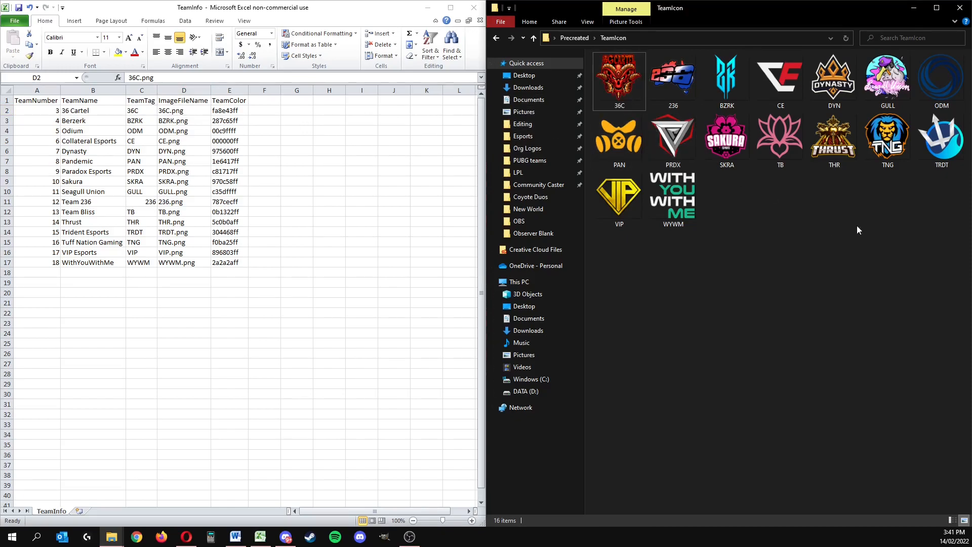
drag(955, 217, 595, 55)
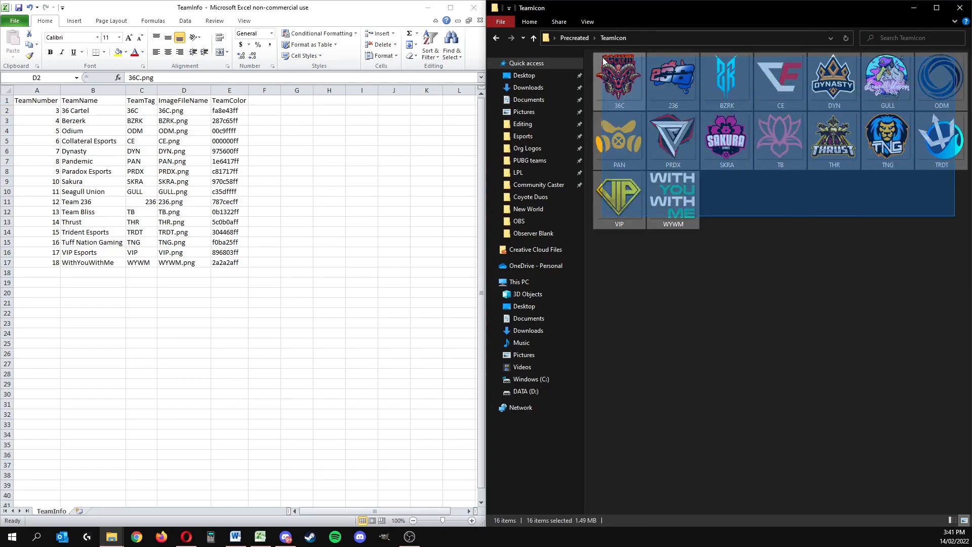
click(841, 221)
click(228, 111)
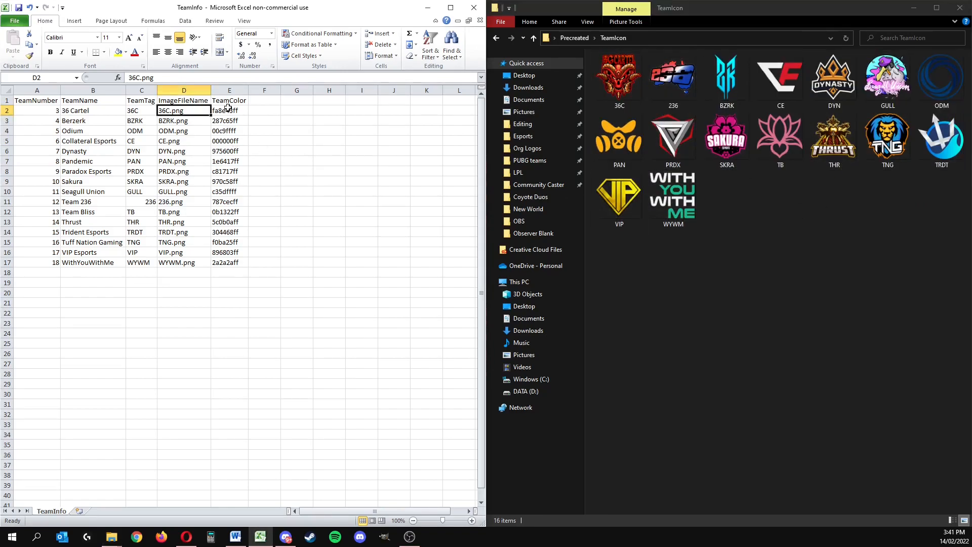
Step: Examine the hex colour codes in the TeamColor column for every team row
drag(217, 111, 217, 262)
click(216, 263)
click(230, 311)
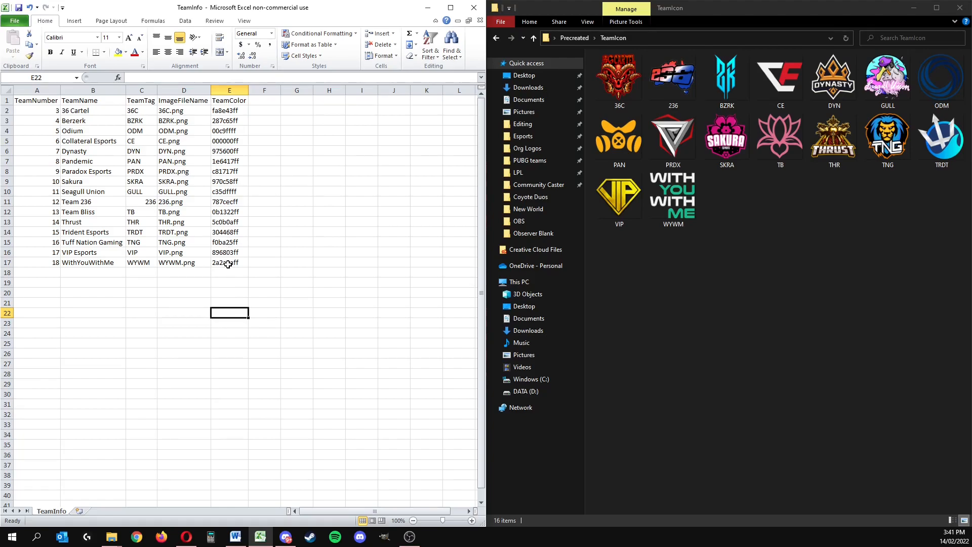
click(237, 294)
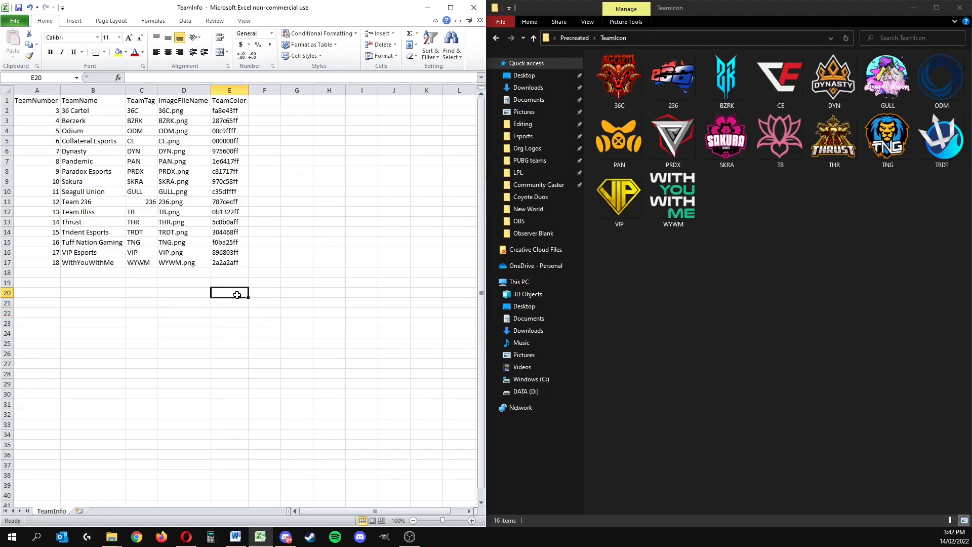
Step: View the team colour stripes in the Untitled Pro.png image and close it
click(679, 305)
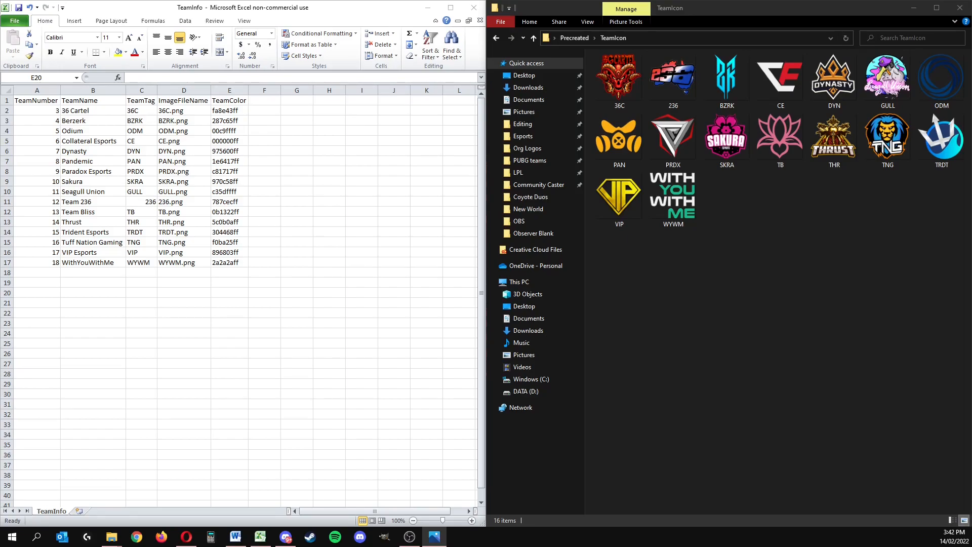
drag(971, 67, 578, 34)
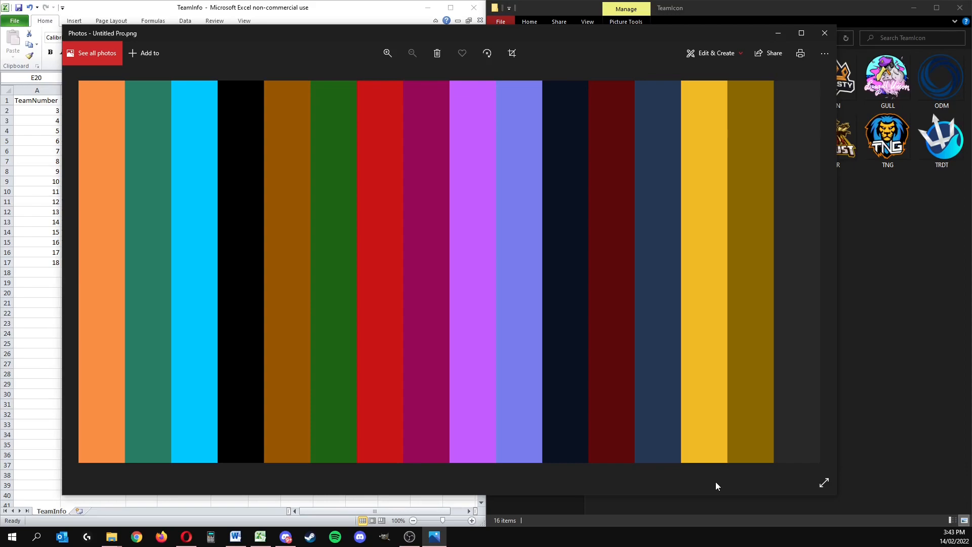
drag(408, 37, 368, 48)
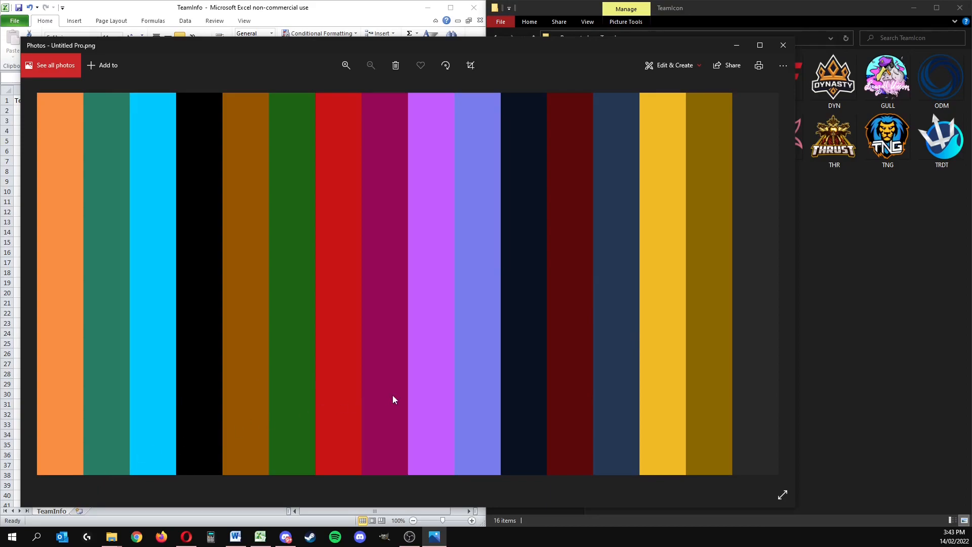
click(782, 45)
Step: Close the TeamInfo sheet without saving changes and close the TeamIcon folder window
drag(325, 293, 64, 131)
click(329, 222)
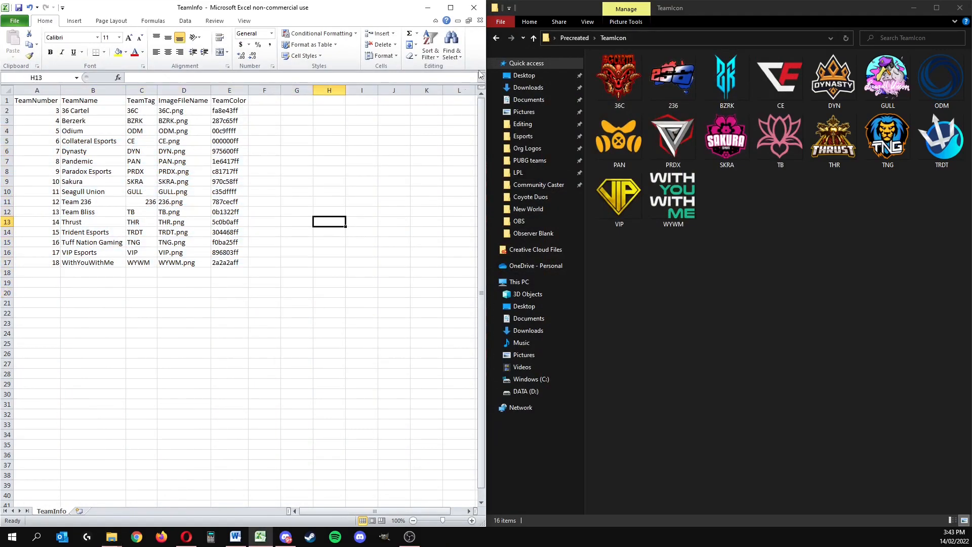
click(479, 8)
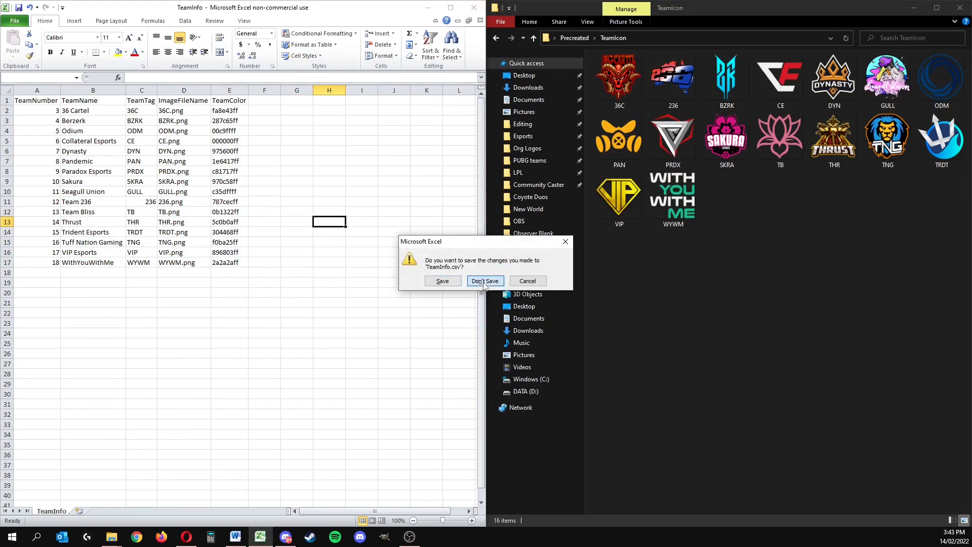
click(484, 281)
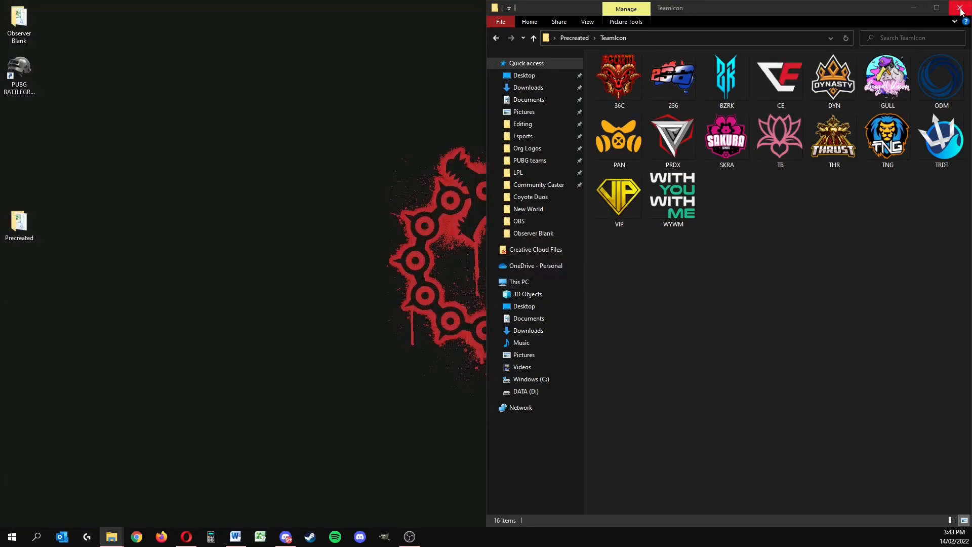
click(960, 7)
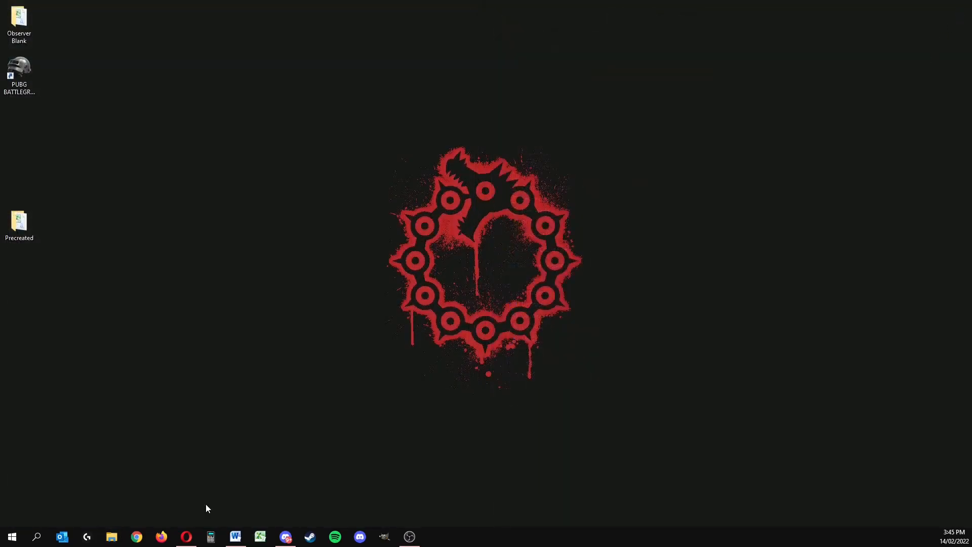
Step: Open the User profile folder inside Users on the Windows (C:) drive in File Explorer
click(112, 537)
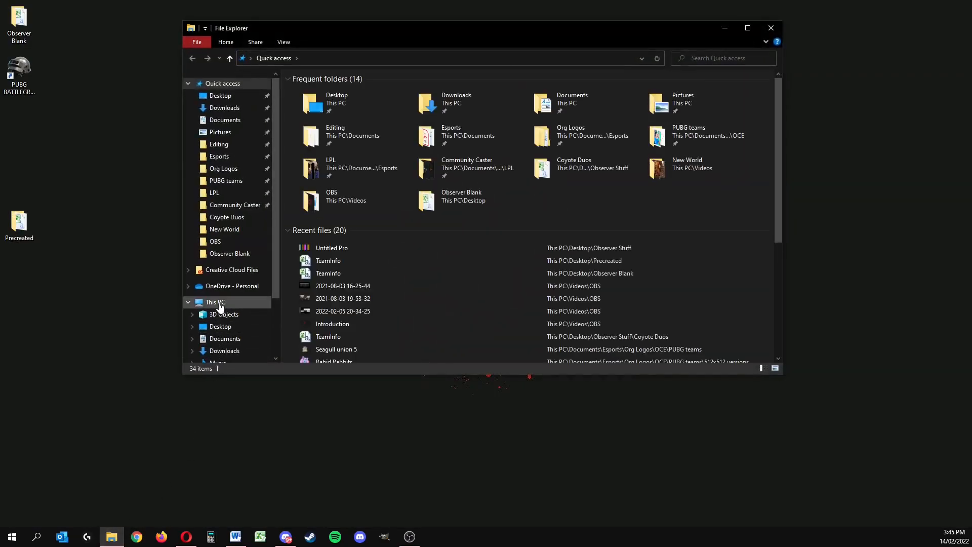
click(219, 306)
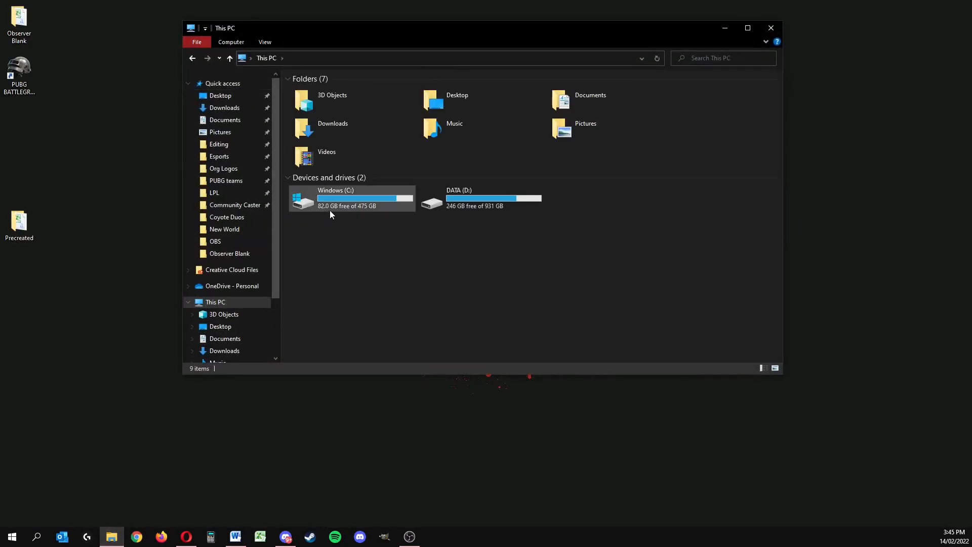
double_click(329, 208)
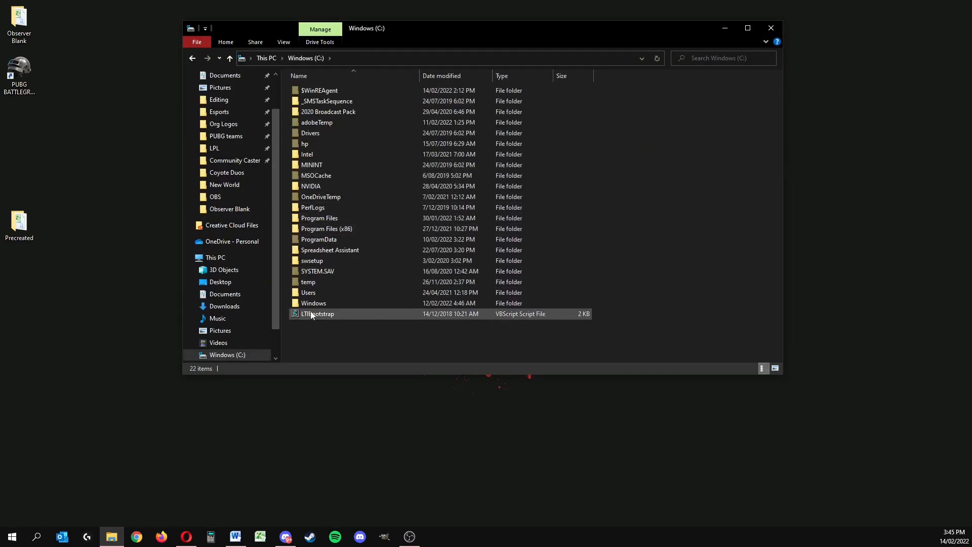
double_click(310, 293)
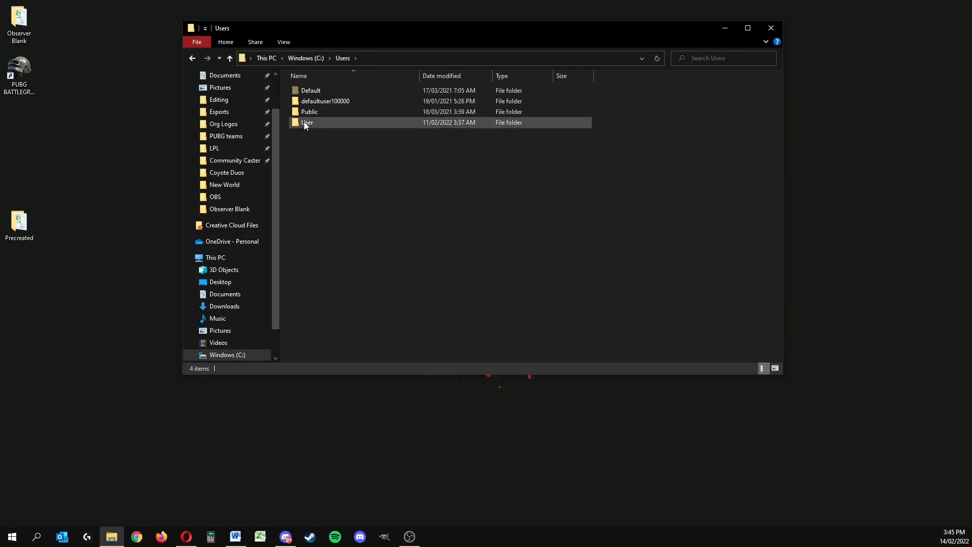
mouse_move(304, 123)
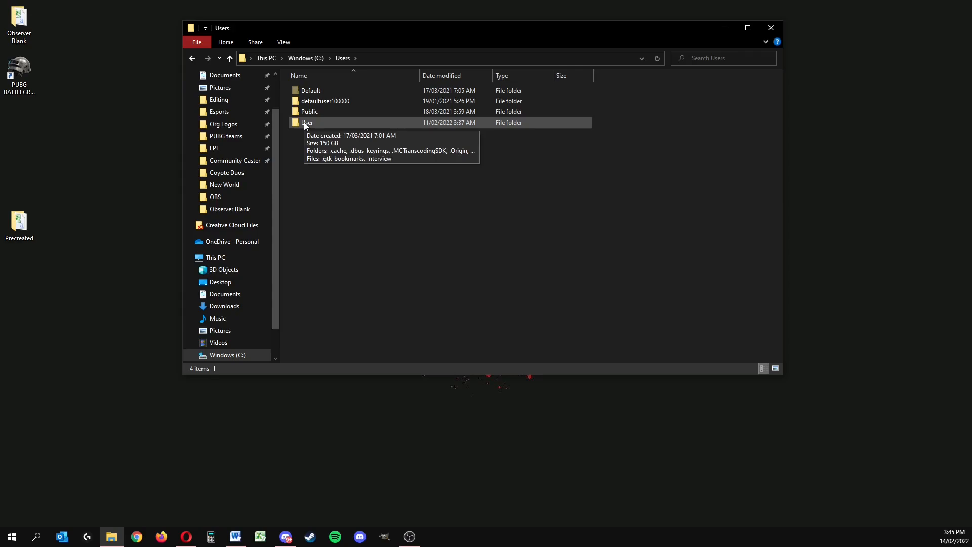
double_click(303, 122)
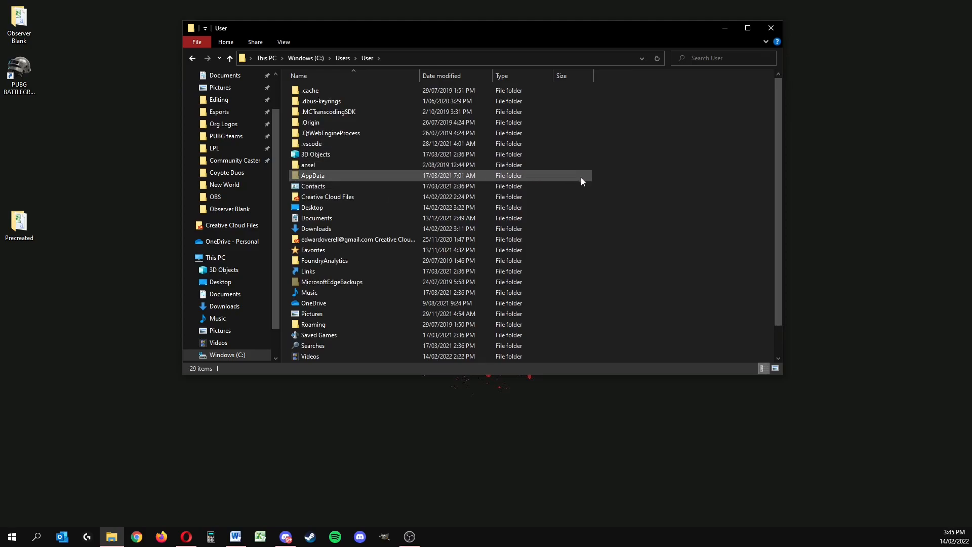
Step: Show the Hidden items display option for the User folder and open its AppData\Local subfolder
click(765, 42)
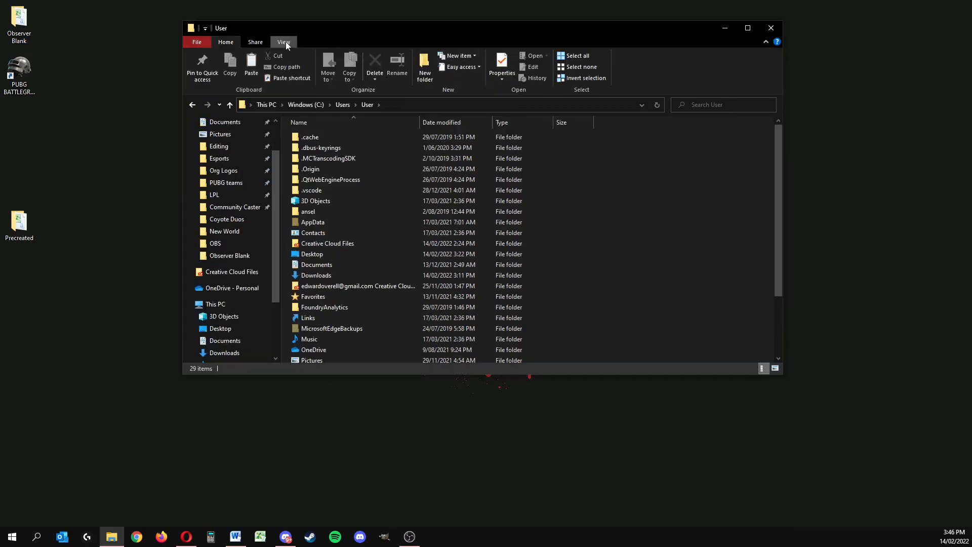
click(284, 42)
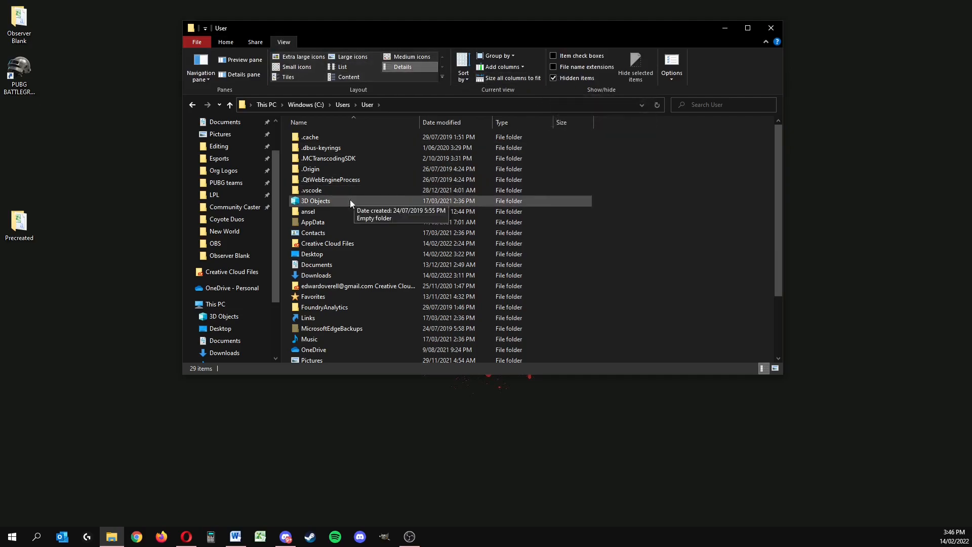
double_click(310, 222)
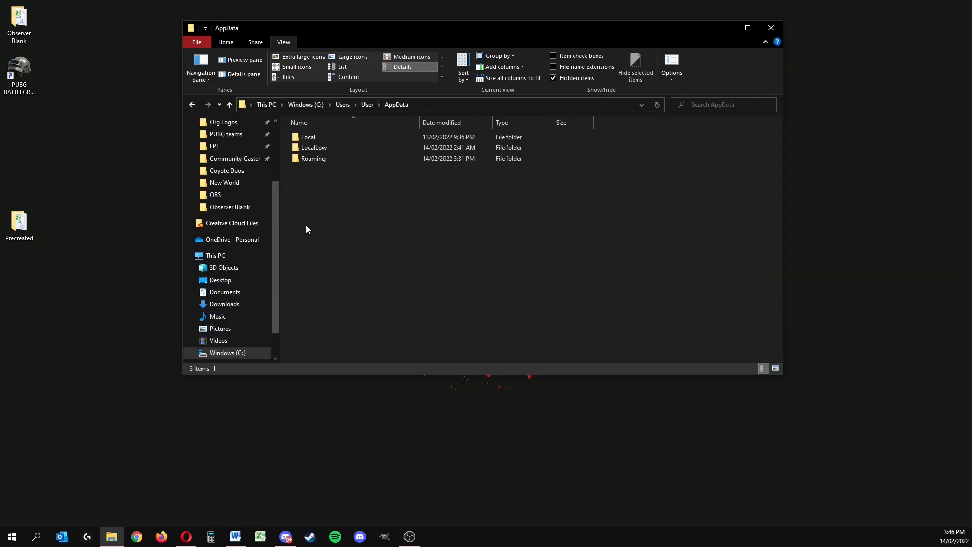
double_click(309, 140)
Step: Open the Saved folder inside TslGame in the Local folder
scroll(355, 218, down, 10)
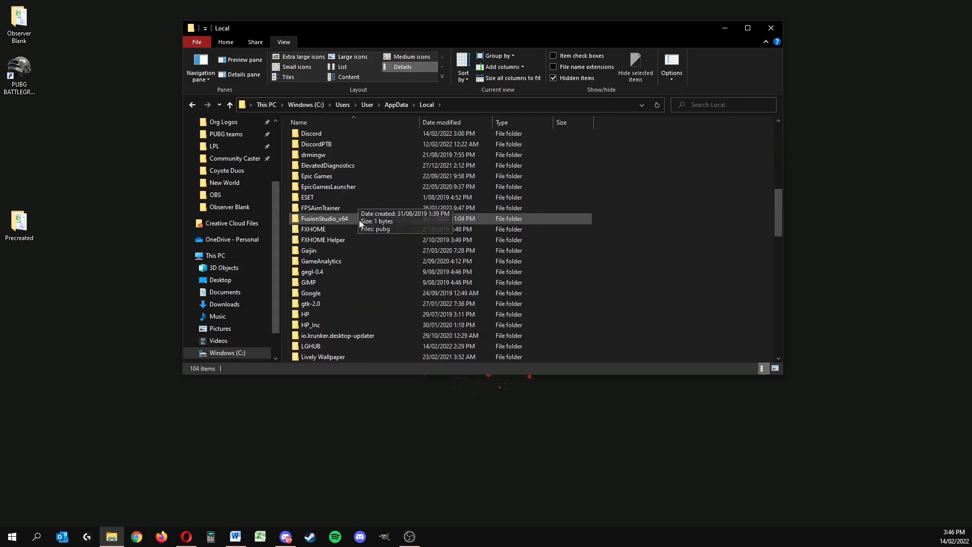
scroll(358, 231, down, 14)
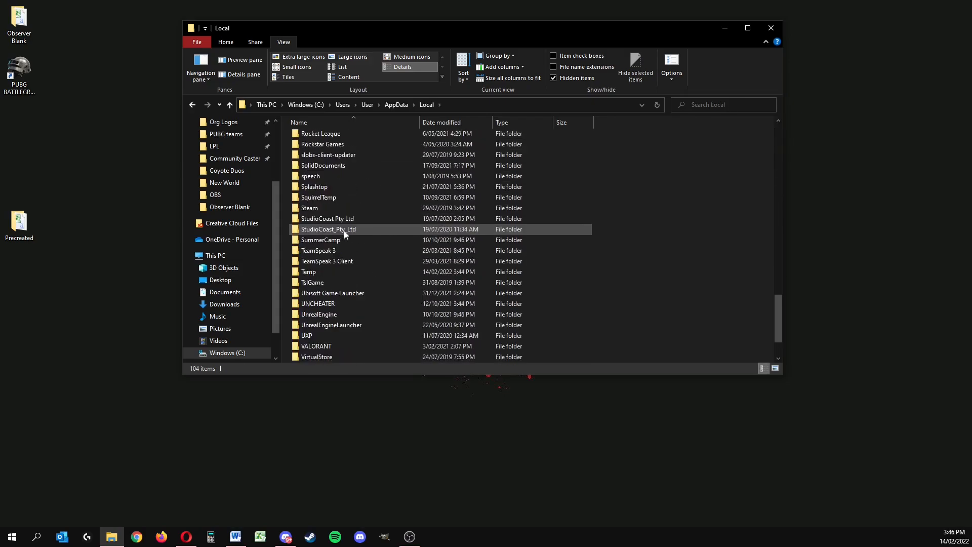
double_click(310, 230)
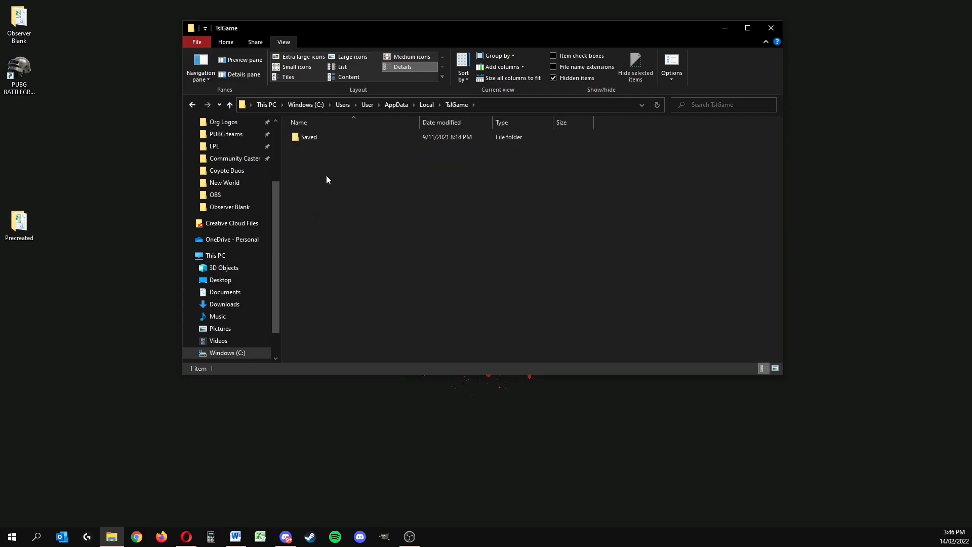
click(311, 140)
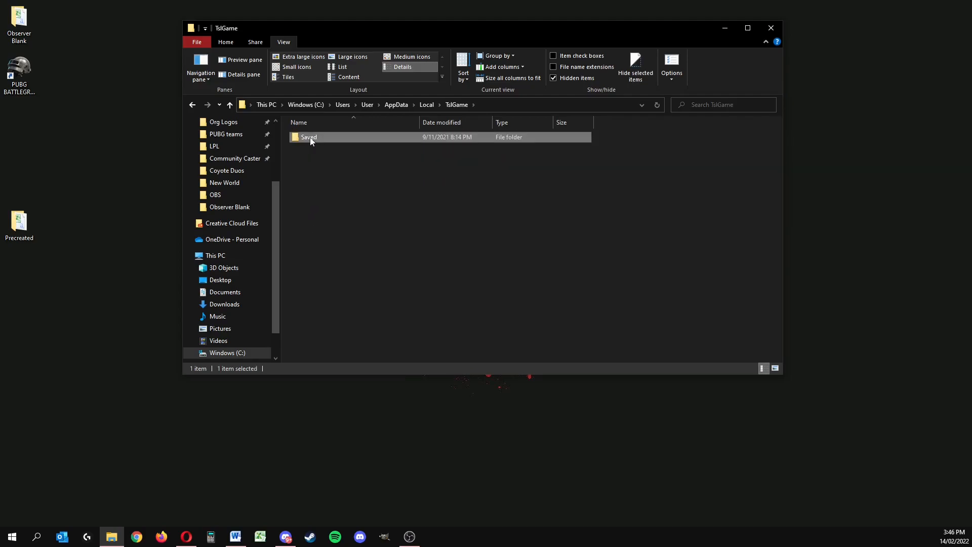
double_click(311, 141)
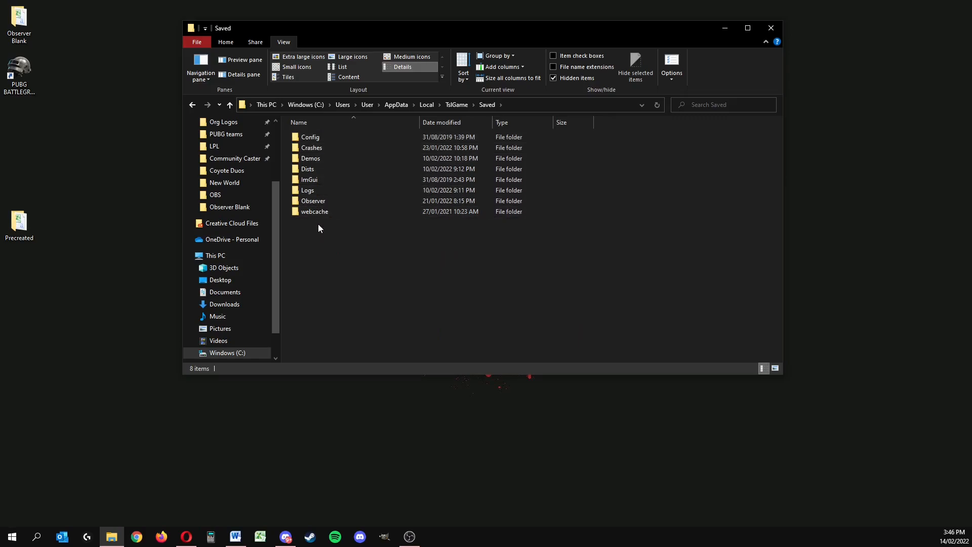
mouse_move(316, 202)
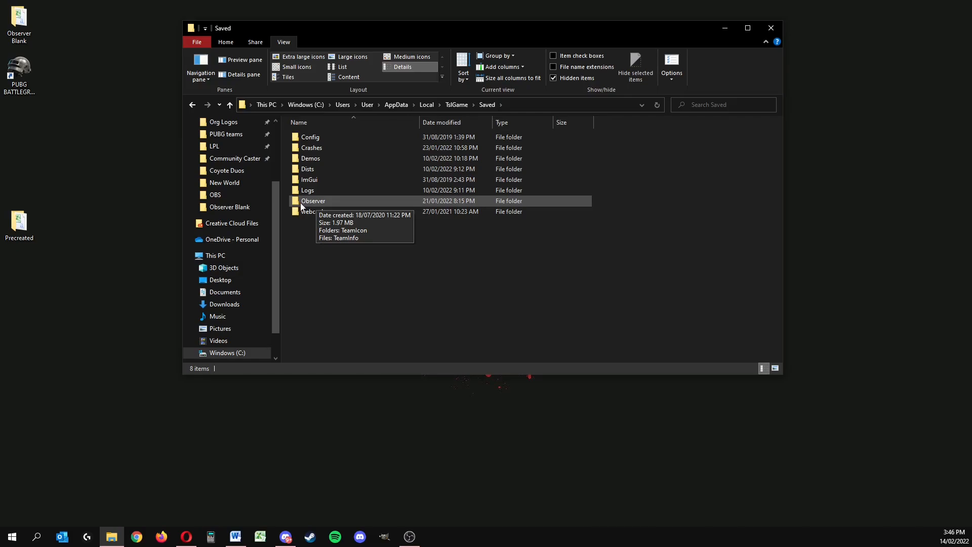
right_click(316, 251)
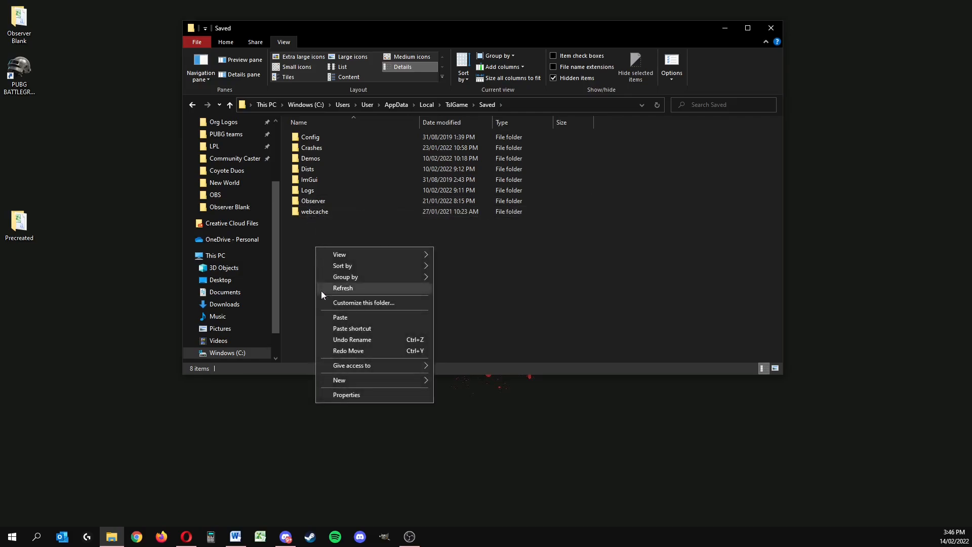
mouse_move(354, 377)
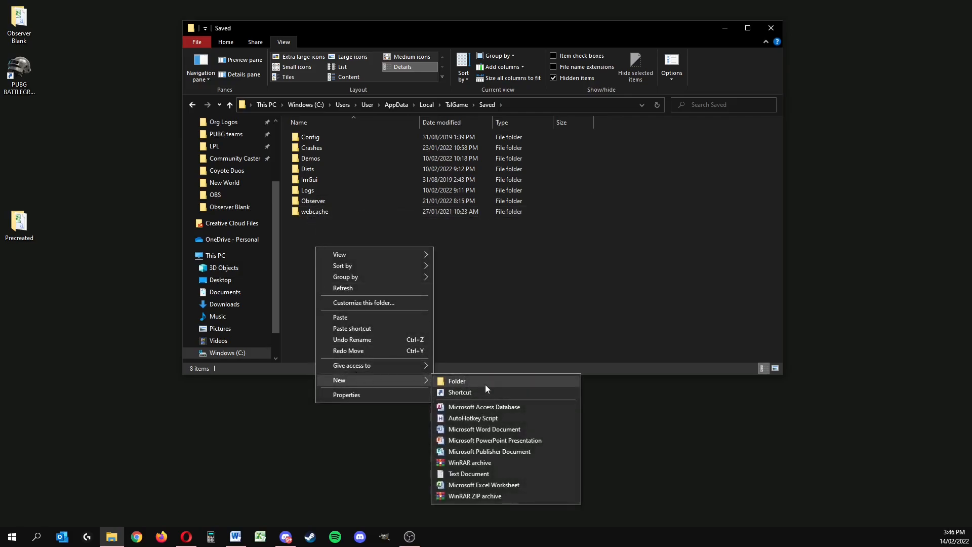
click(384, 231)
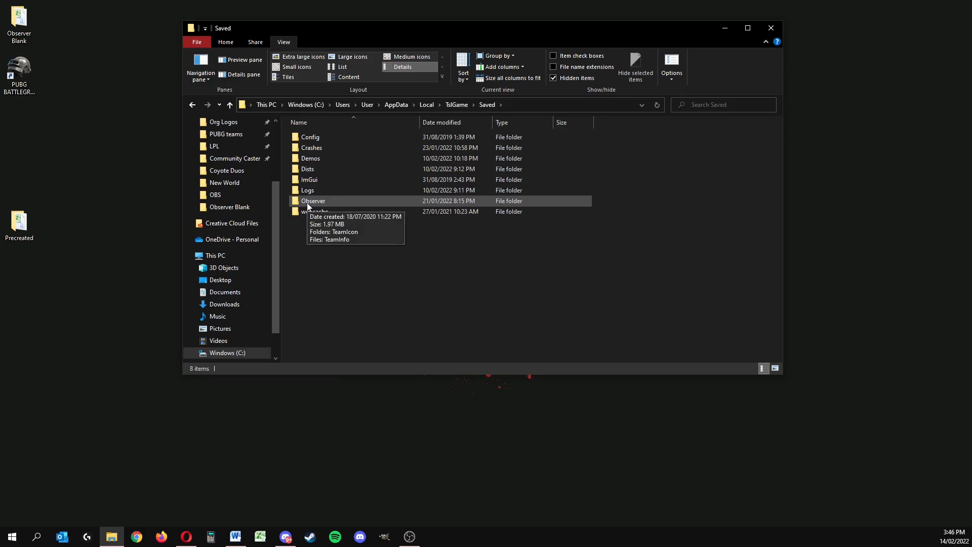
Step: Open the Observer folder and delete its existing TeamIcon folder and TeamInfo file
double_click(307, 203)
drag(373, 213, 299, 114)
click(318, 166)
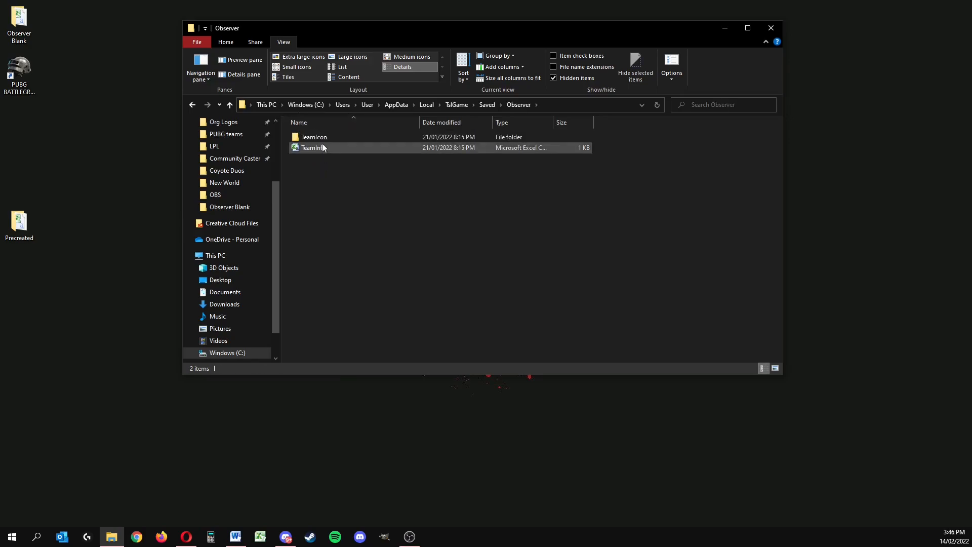
drag(420, 211, 294, 128)
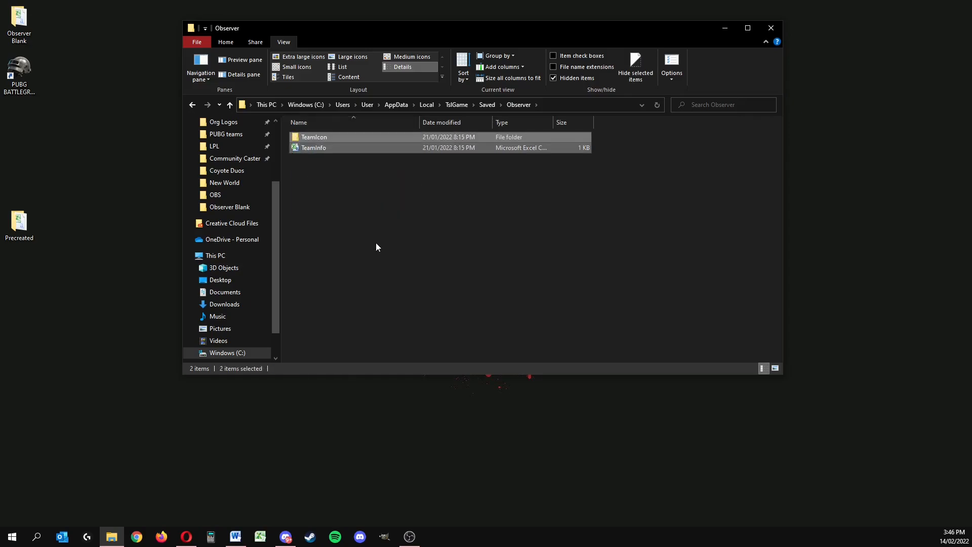
key(Delete)
Step: Open the Precreated folder from the desktop and copy its TeamIcon folder and TeamInfo file
double_click(19, 222)
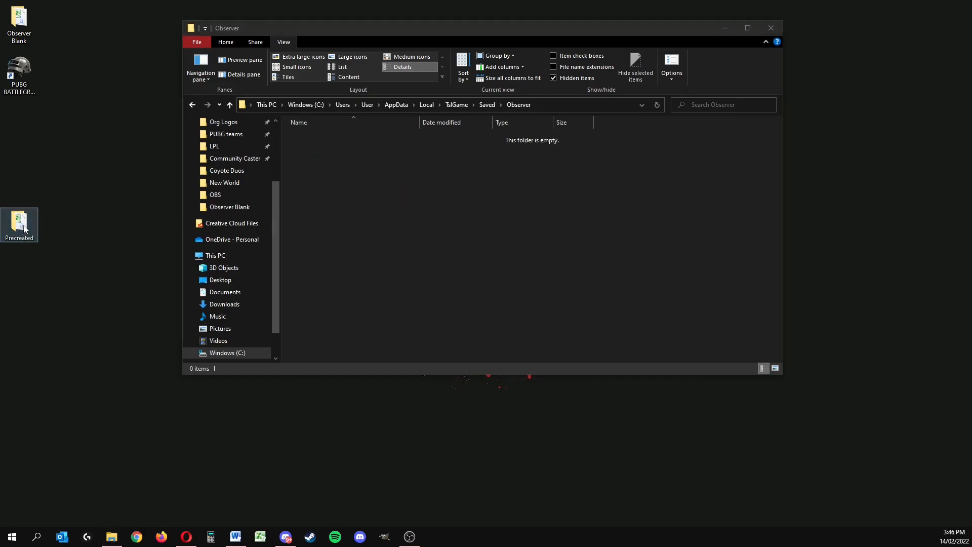
drag(418, 40, 614, 210)
drag(533, 391, 529, 316)
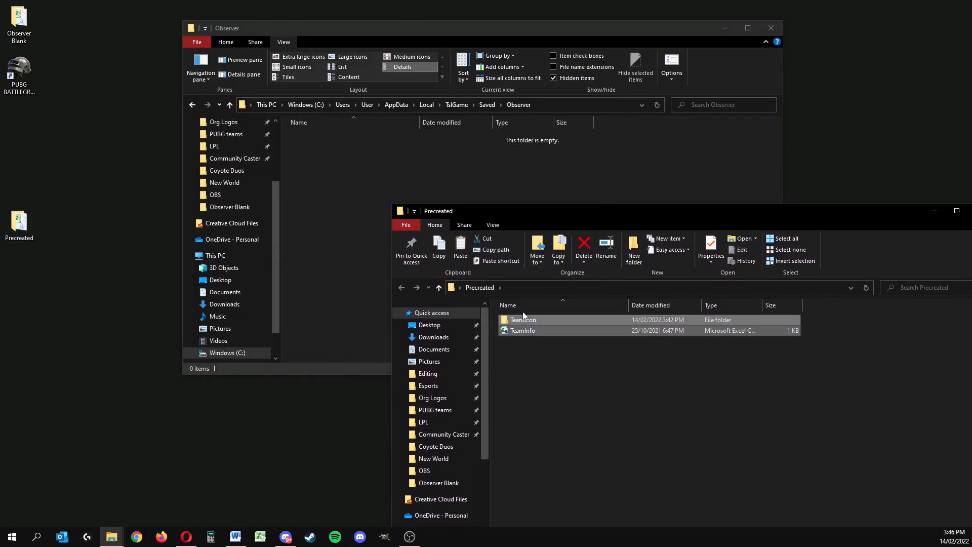
right_click(522, 314)
click(512, 351)
drag(513, 351, 511, 318)
right_click(511, 317)
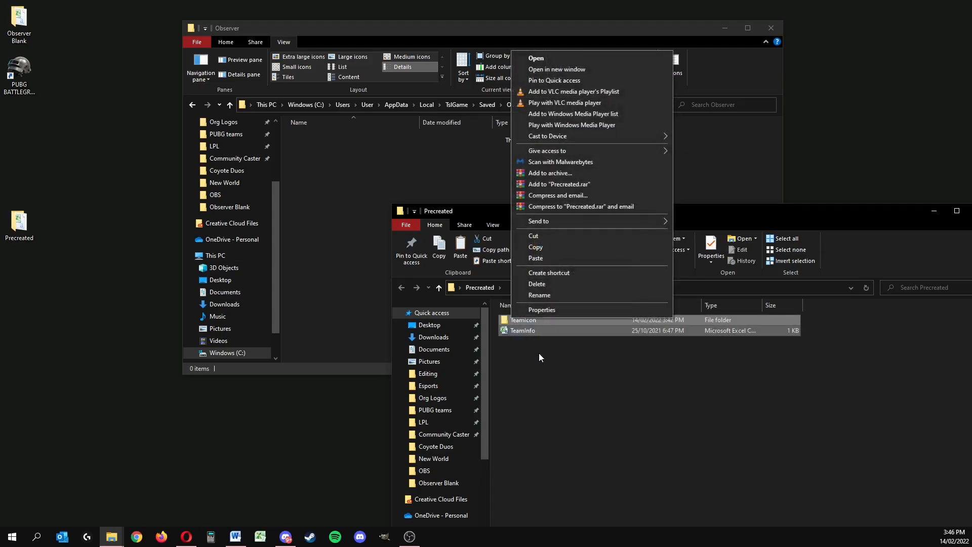
click(535, 248)
Step: Paste the copied TeamIcon folder and TeamInfo file into the Observer folder and close the Precreated window
click(424, 155)
right_click(424, 155)
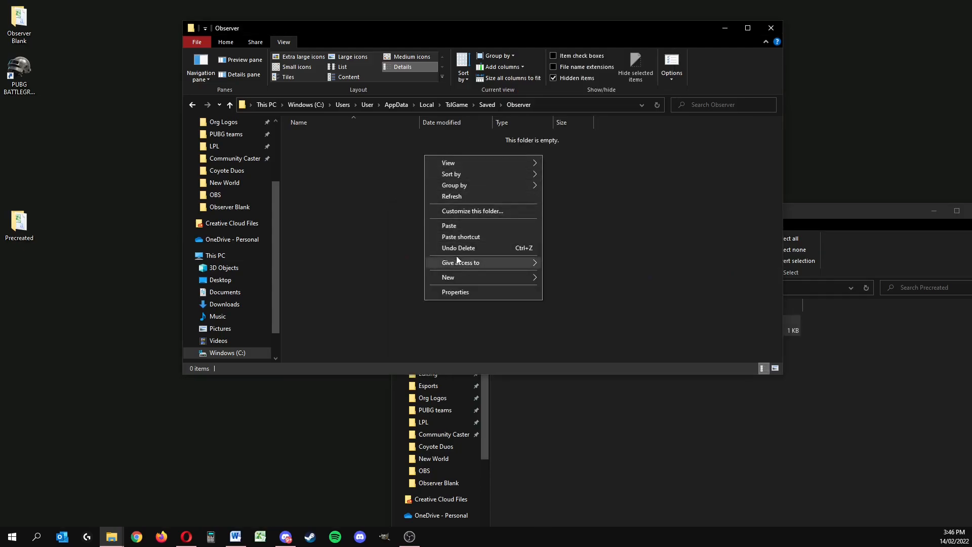
click(456, 226)
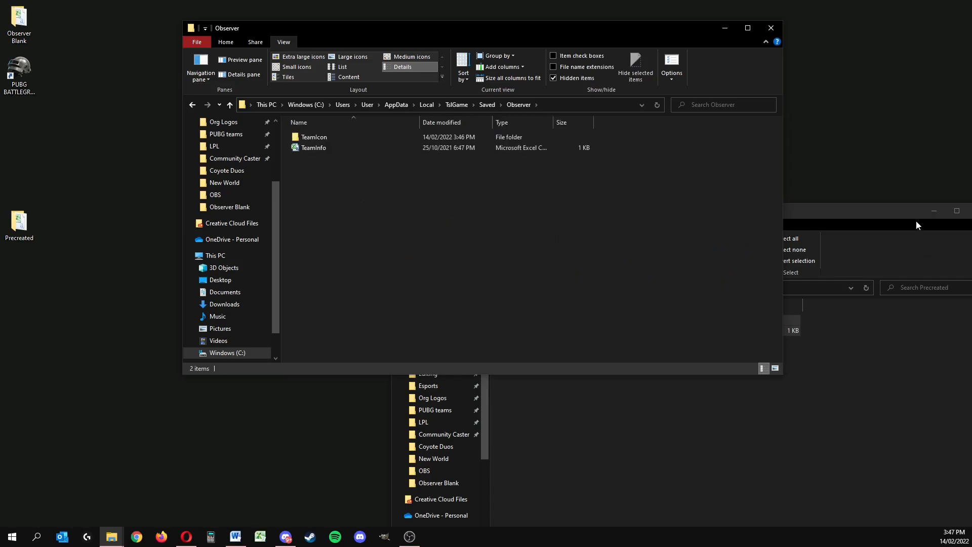
drag(853, 211, 354, 195)
click(774, 218)
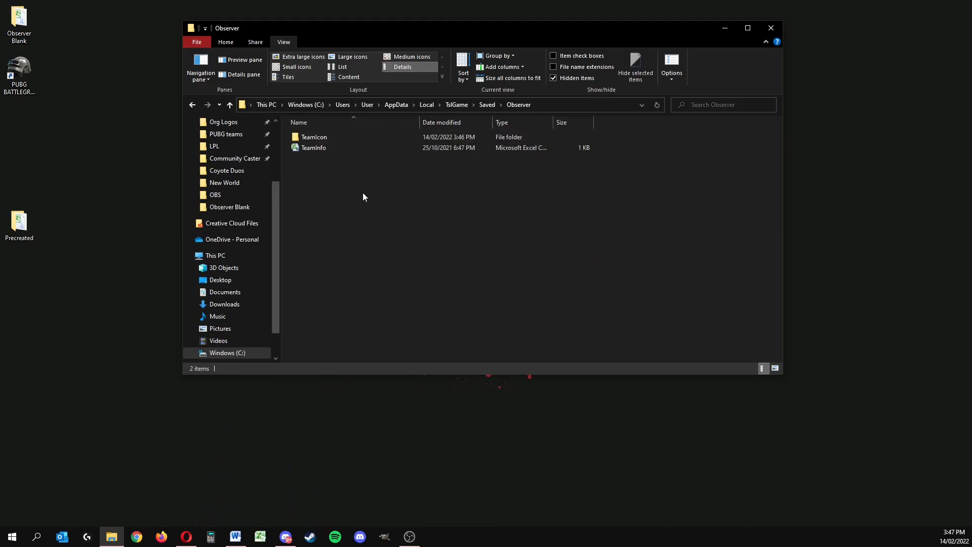